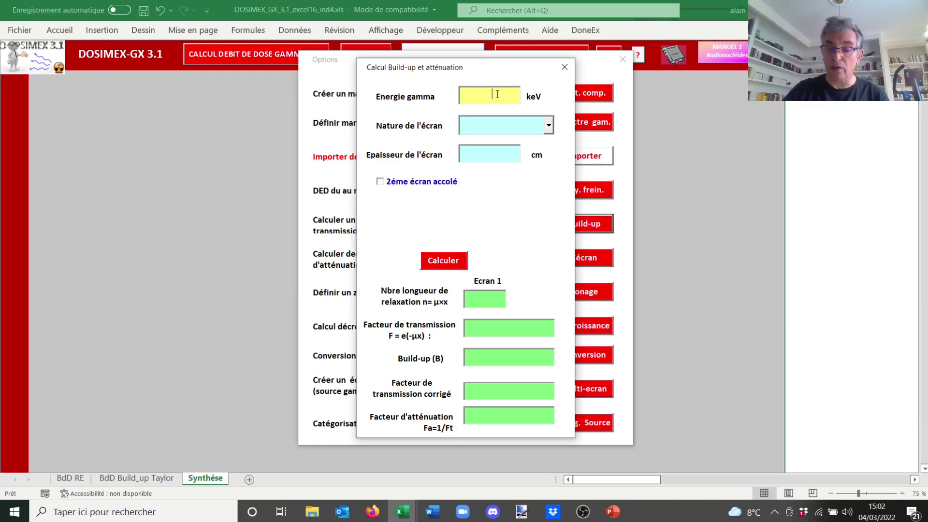
Calculate the build-up and attenuation for a 140 keV gamma energy through a 5 cm Plomb screen, acknowledging the limit warning.
{"action": "type", "text": "140"}
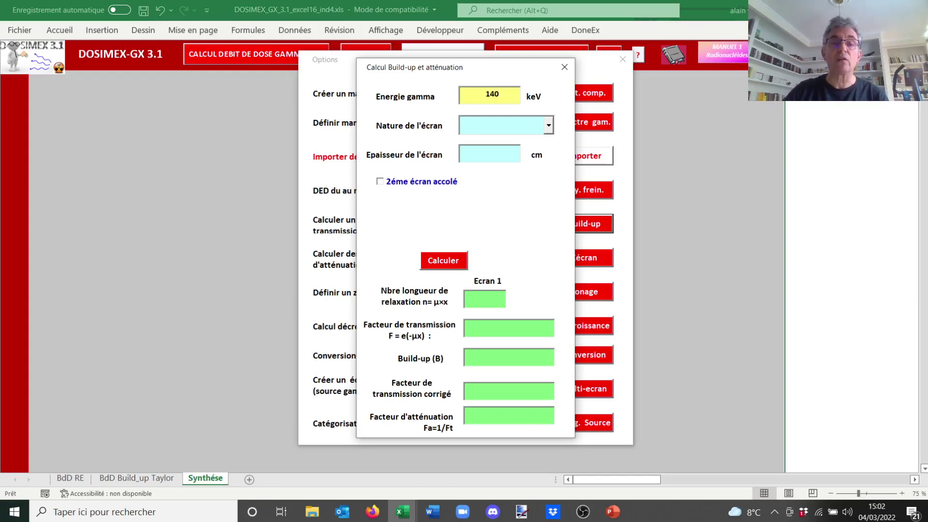
{"action": "left_click", "coordinate": [549, 126]}
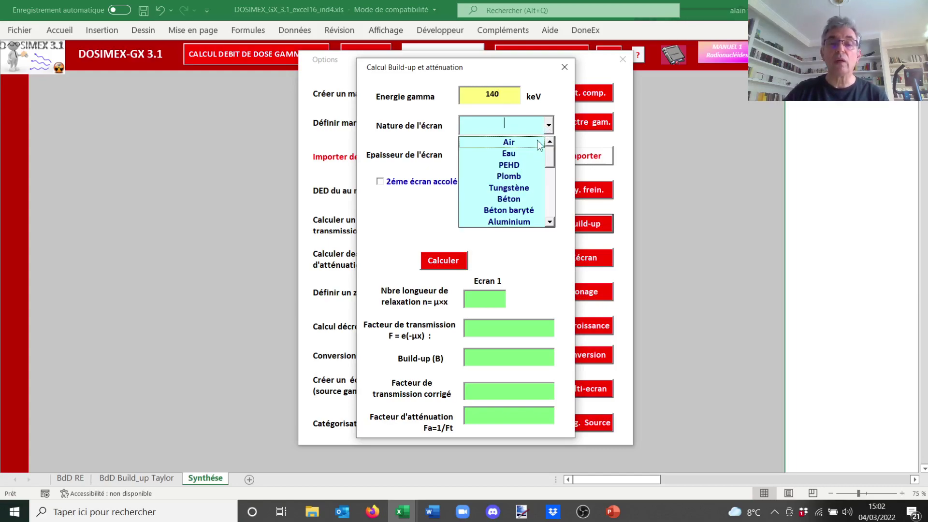
{"action": "left_click", "coordinate": [521, 175]}
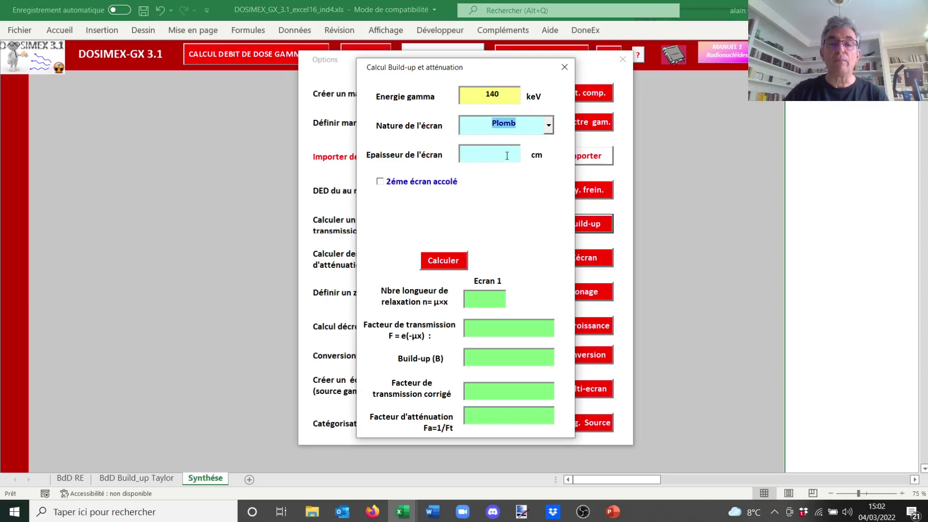
{"action": "left_click", "coordinate": [507, 156]}
{"action": "type", "text": "5"}
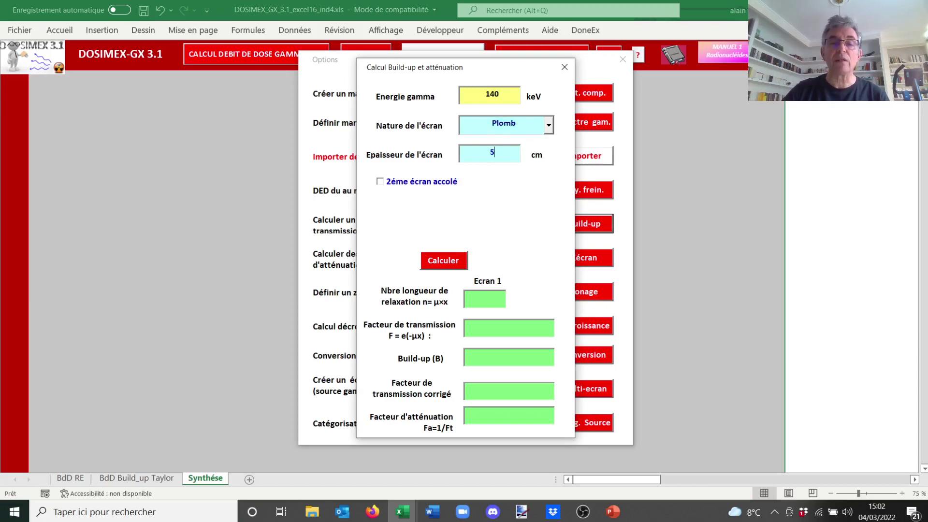
{"action": "left_click", "coordinate": [460, 261]}
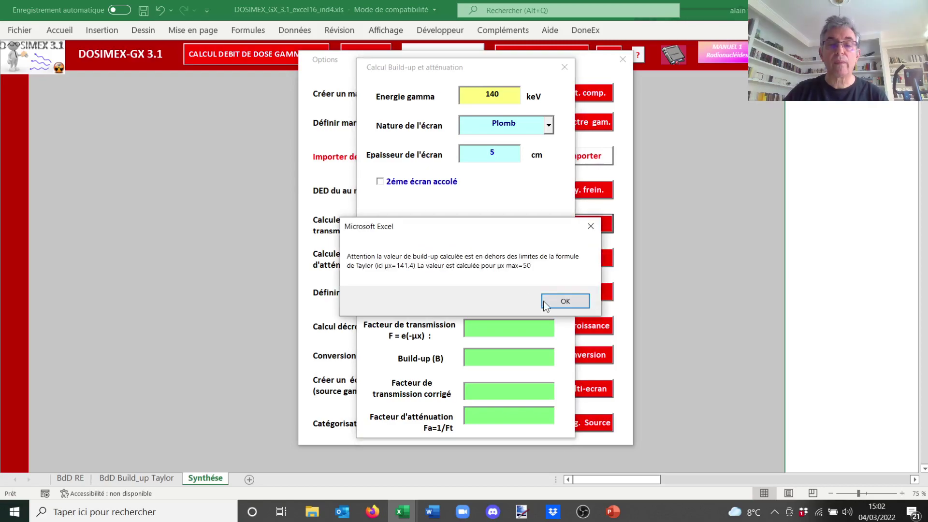
{"action": "left_click", "coordinate": [565, 301]}
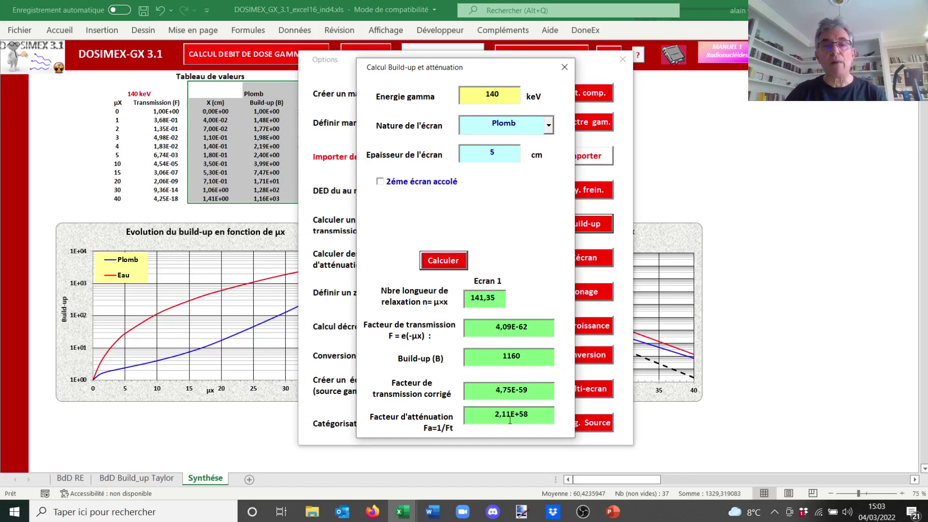
Set the gamma energy to 750 keV and recalculate the build-up for the lead screen.
{"action": "double_click", "coordinate": [479, 95]}
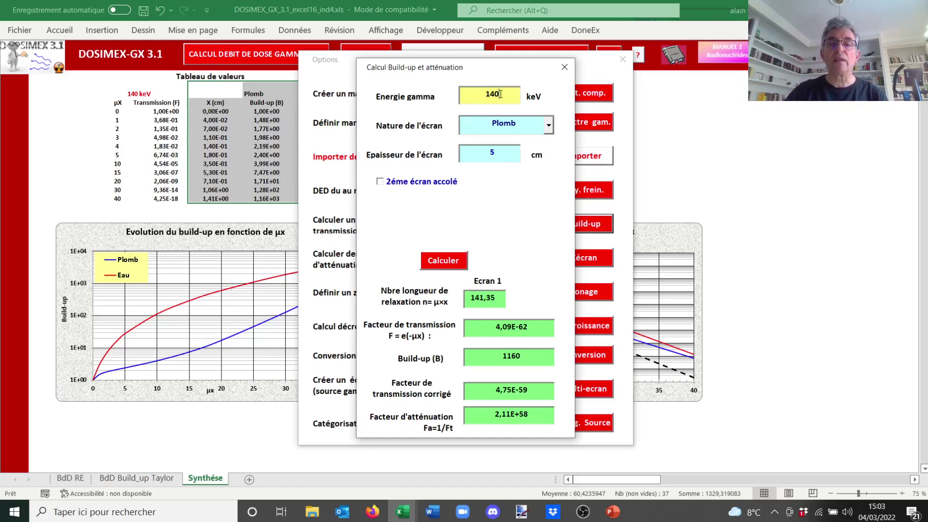
{"action": "type", "text": "750"}
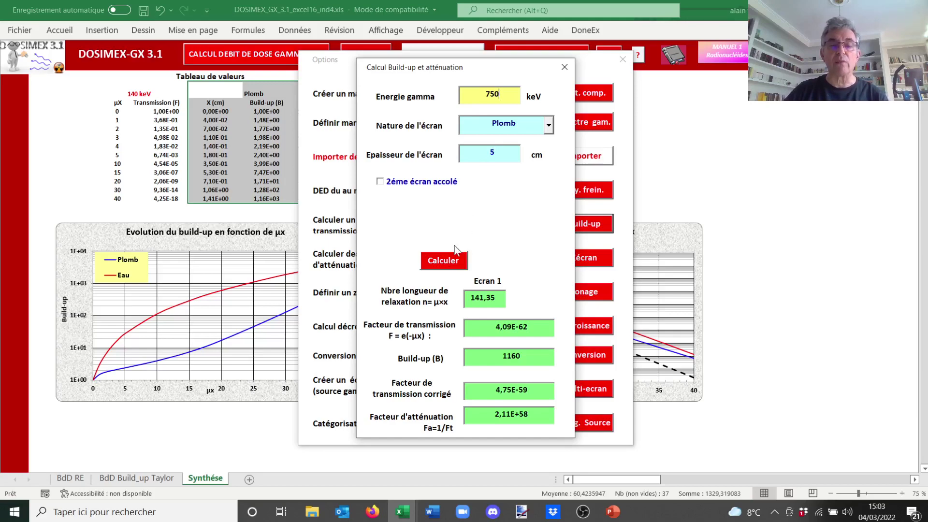
{"action": "left_click", "coordinate": [447, 259]}
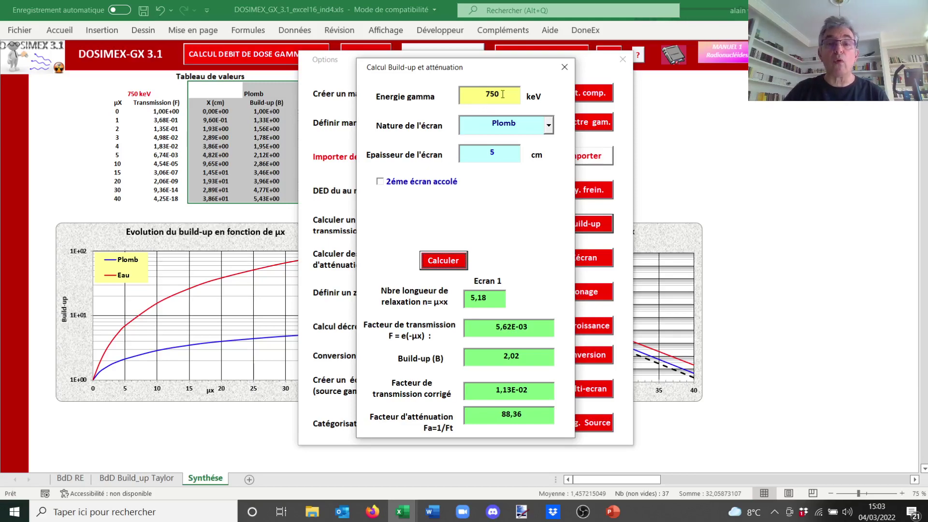
Recalculate the lead screen's build-up and attenuation with a gamma energy of 366 keV.
{"action": "left_click_drag", "start_coordinate": [500, 94], "coordinate": [479, 93]}
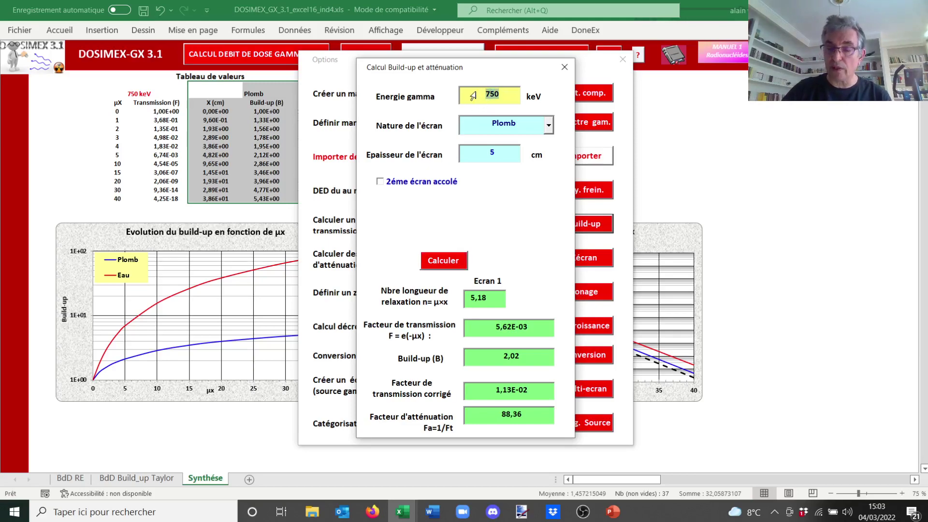
{"action": "type", "text": "366"}
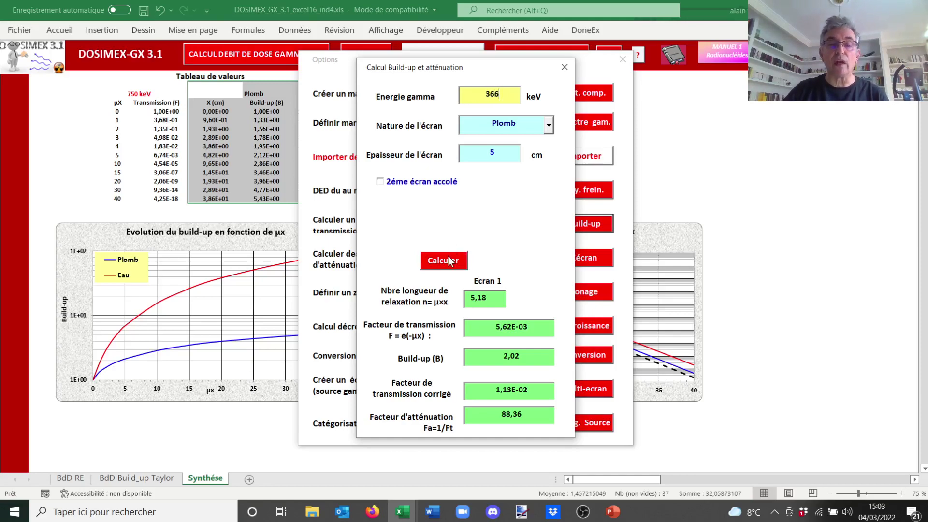
{"action": "left_click", "coordinate": [450, 261]}
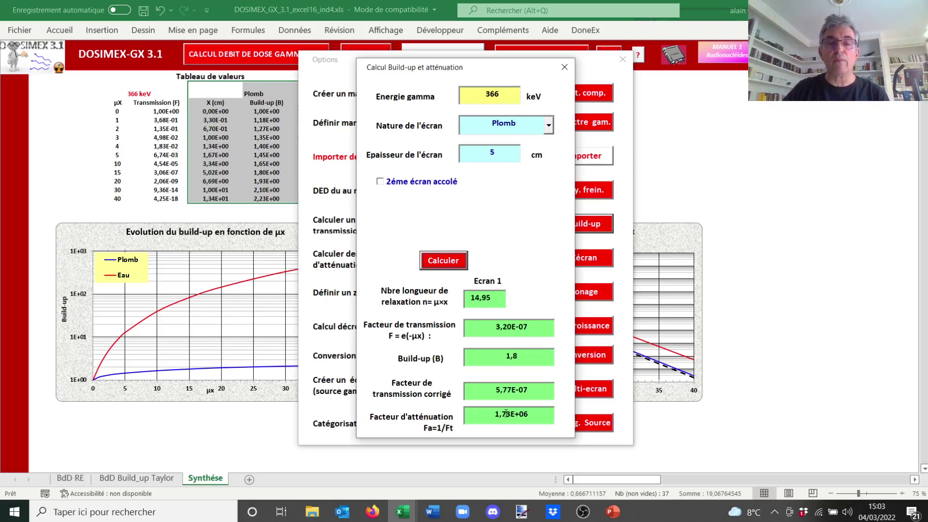
Examine the fields for a second adjoining screen, disable that option again and close the build-up calculation.
{"action": "left_click", "coordinate": [381, 183]}
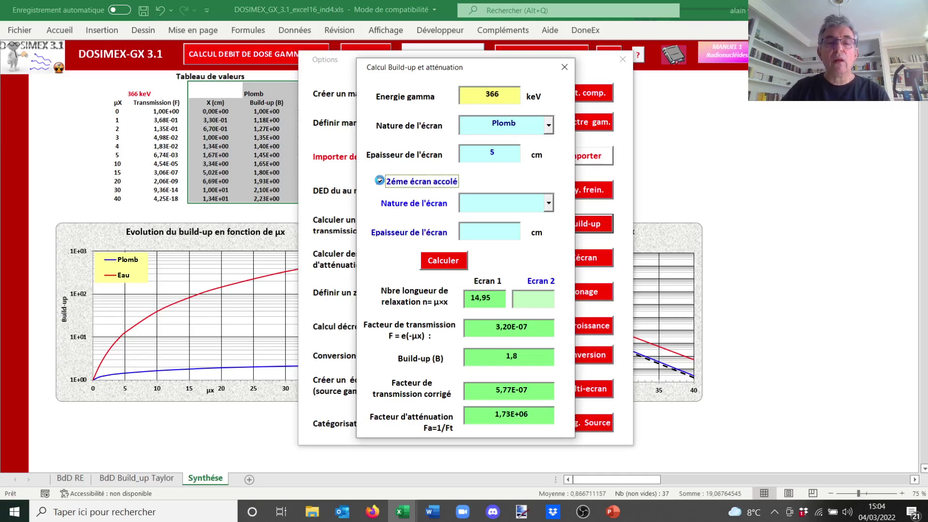
{"action": "left_click", "coordinate": [379, 181]}
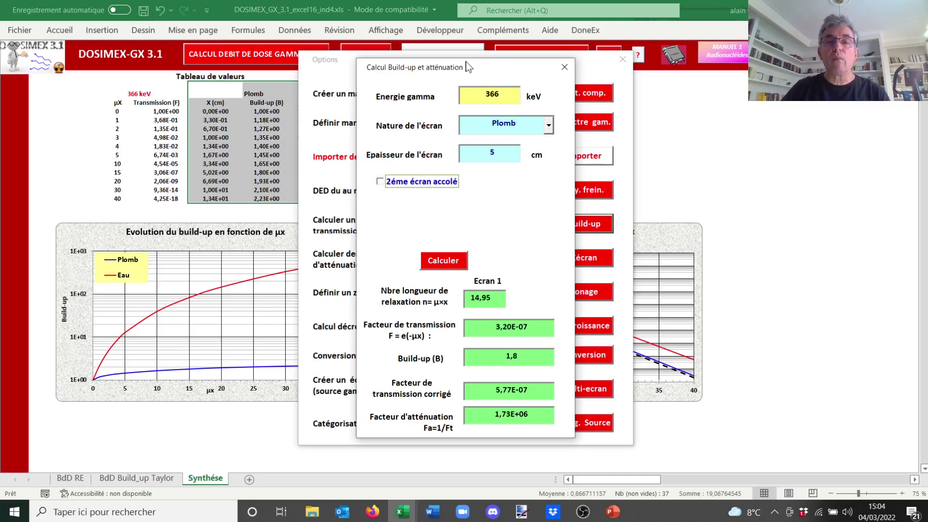
{"action": "left_click_drag", "start_coordinate": [474, 63], "coordinate": [484, 68]}
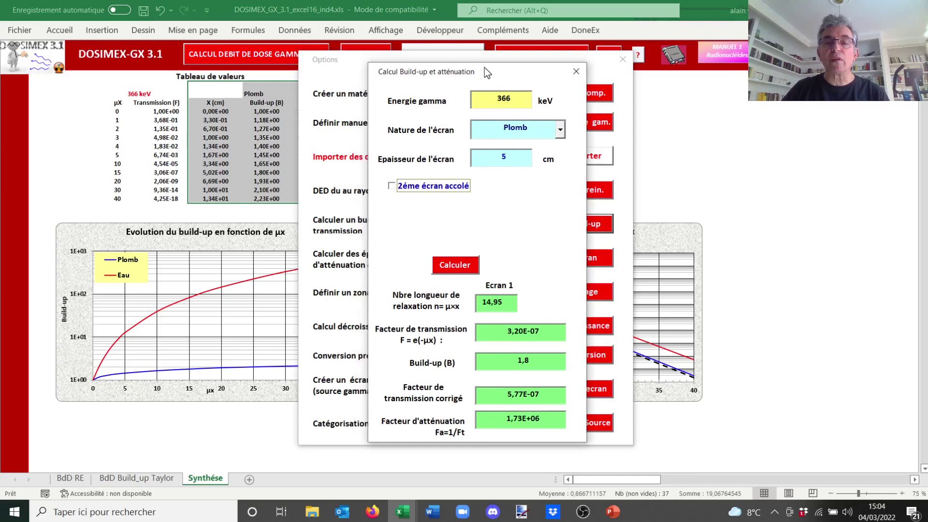
{"action": "left_click", "coordinate": [576, 71]}
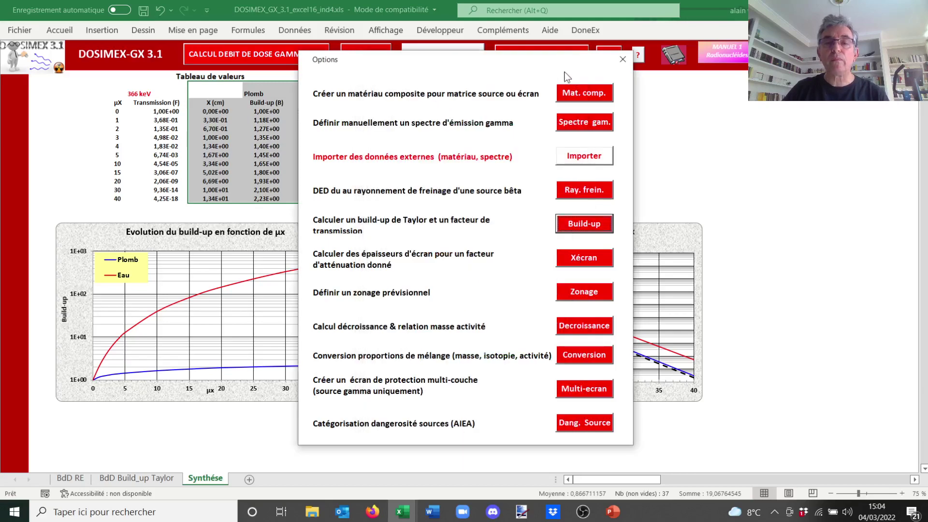
Move the Options window aside, reopen the build-up calculation and compute it for 1250 keV through 0,1 cm of Uranium, keeping the charts uncovered.
{"action": "left_click_drag", "start_coordinate": [533, 57], "coordinate": [8, 80]}
{"action": "left_click", "coordinate": [48, 249]}
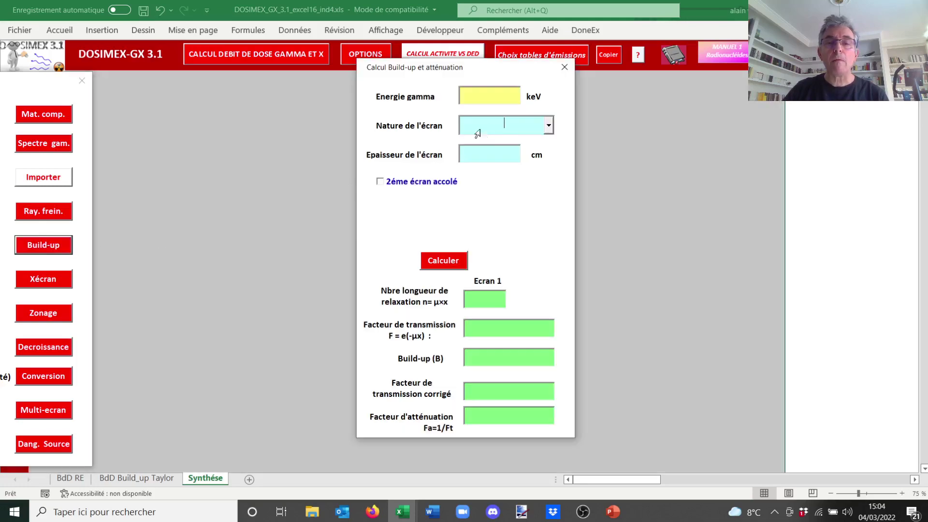
{"action": "left_click", "coordinate": [502, 99]}
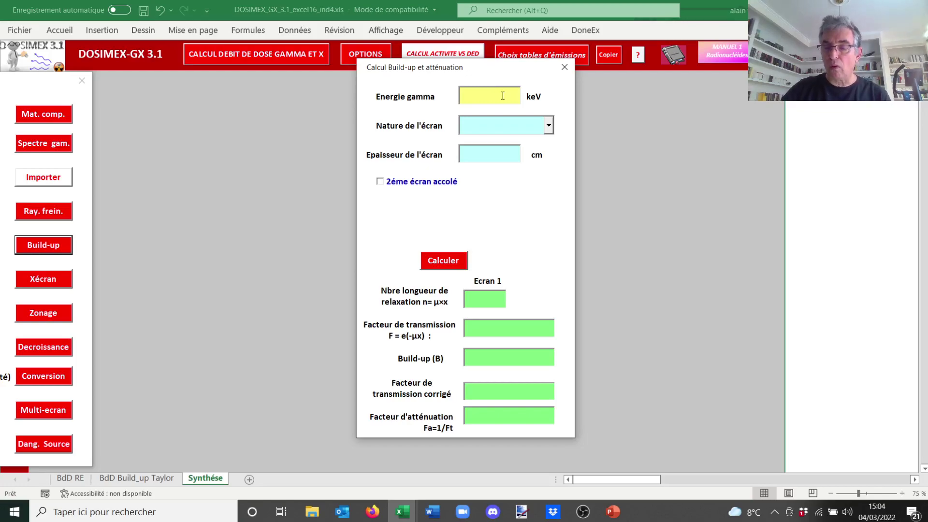
{"action": "type", "text": "1250"}
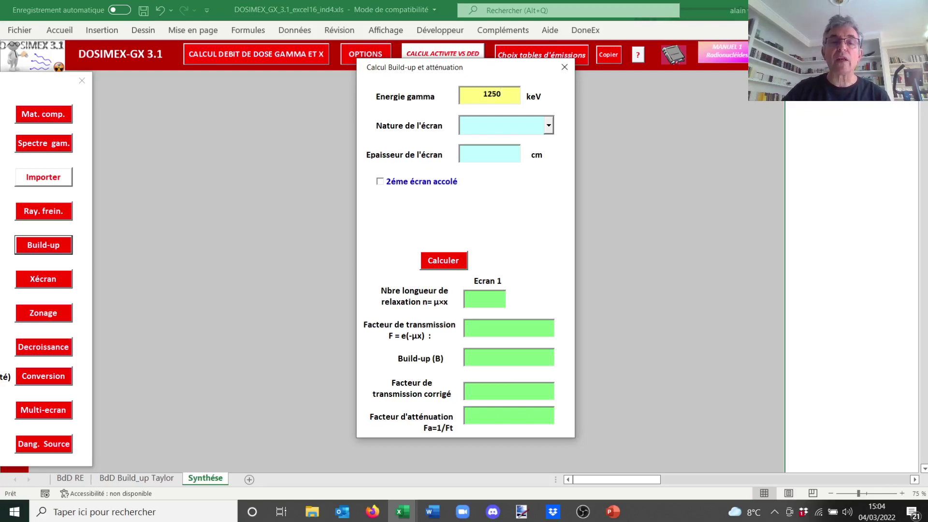
{"action": "left_click", "coordinate": [549, 126]}
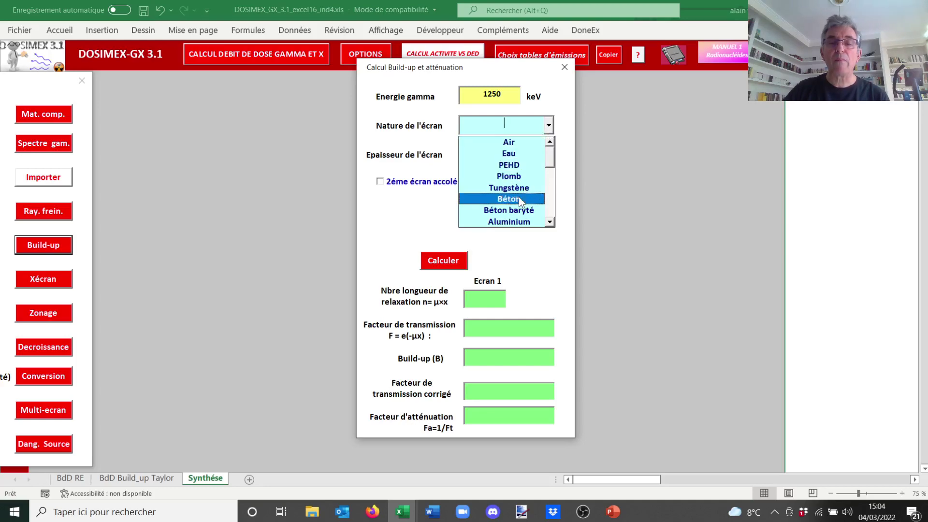
{"action": "scroll", "coordinate": [523, 200], "scroll_direction": "down", "scroll_amount": 2}
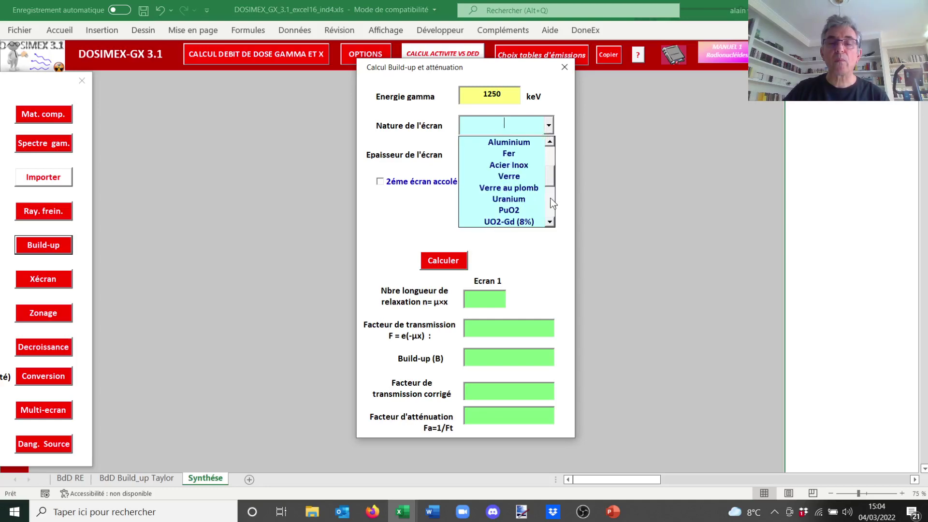
{"action": "left_click", "coordinate": [525, 202]}
{"action": "left_click", "coordinate": [499, 153]}
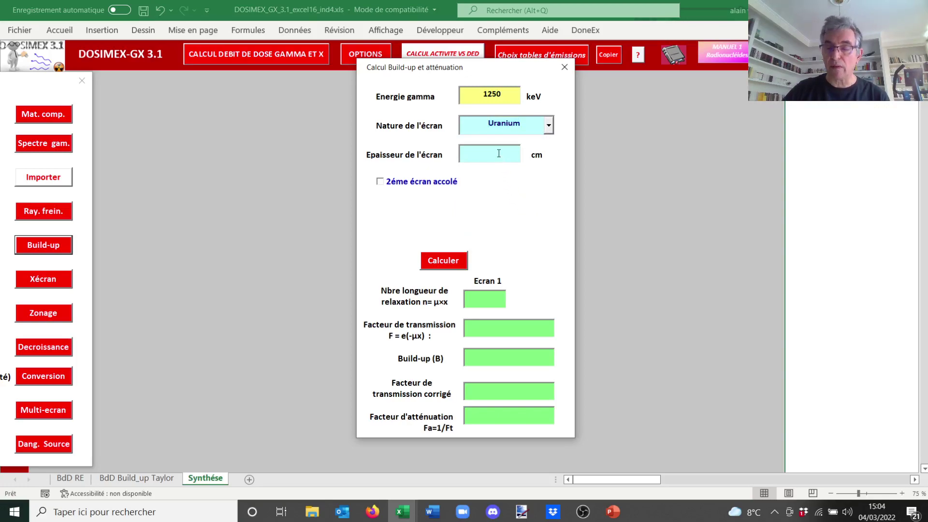
{"action": "type", "text": "0,1"}
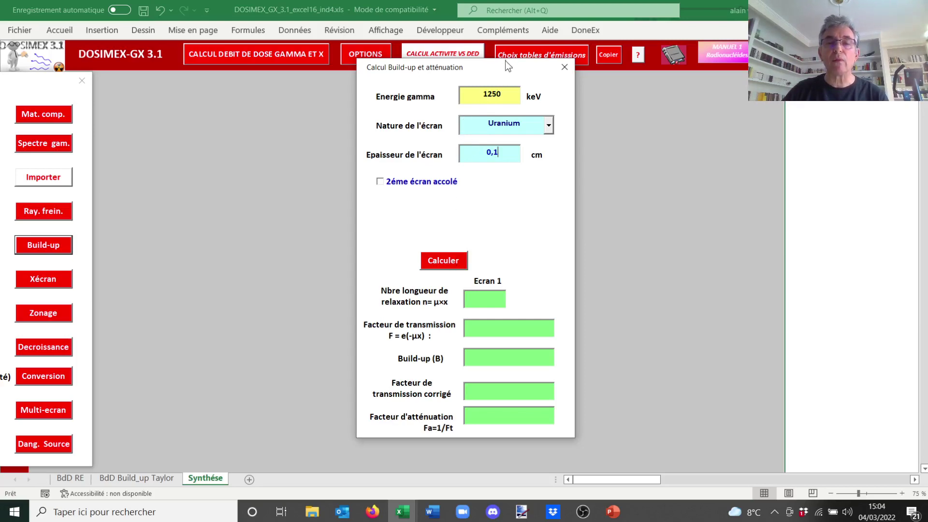
{"action": "left_click_drag", "start_coordinate": [509, 65], "coordinate": [820, 48]}
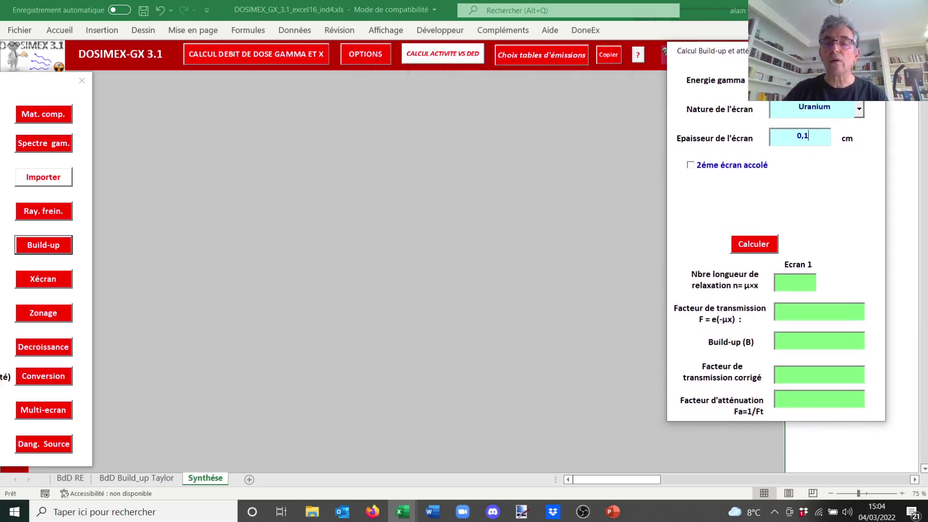
{"action": "left_click", "coordinate": [763, 244]}
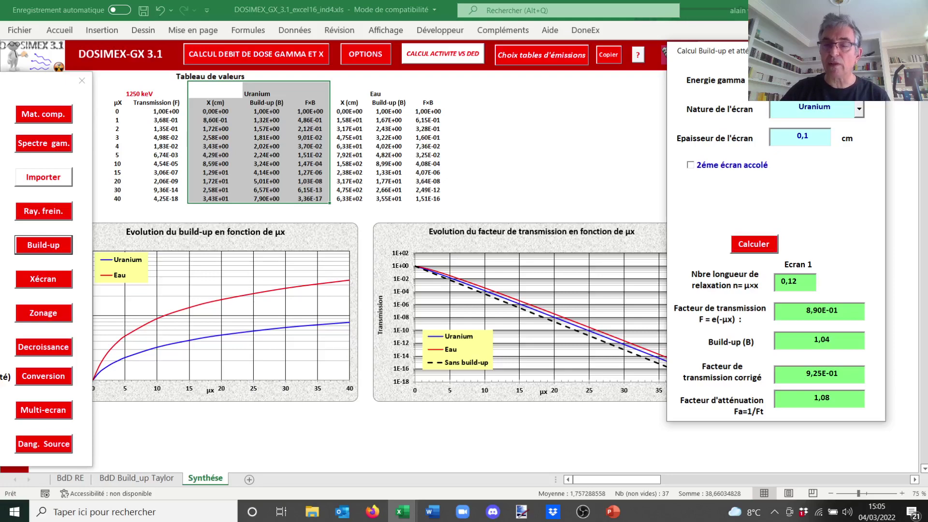
Recalculate the uranium screen's build-up and transmission for a gamma energy of 120 keV.
{"action": "left_click", "coordinate": [758, 246]}
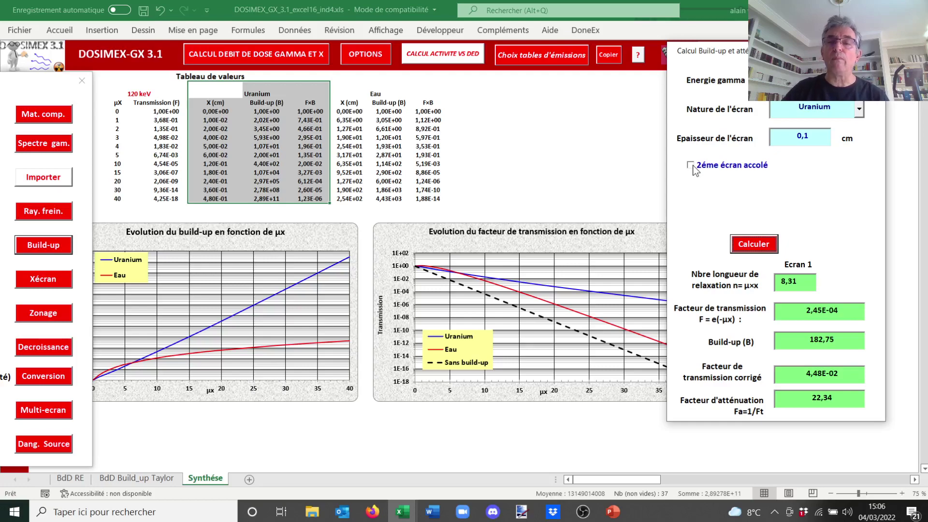
{"action": "left_click_drag", "start_coordinate": [780, 50], "coordinate": [842, 57]}
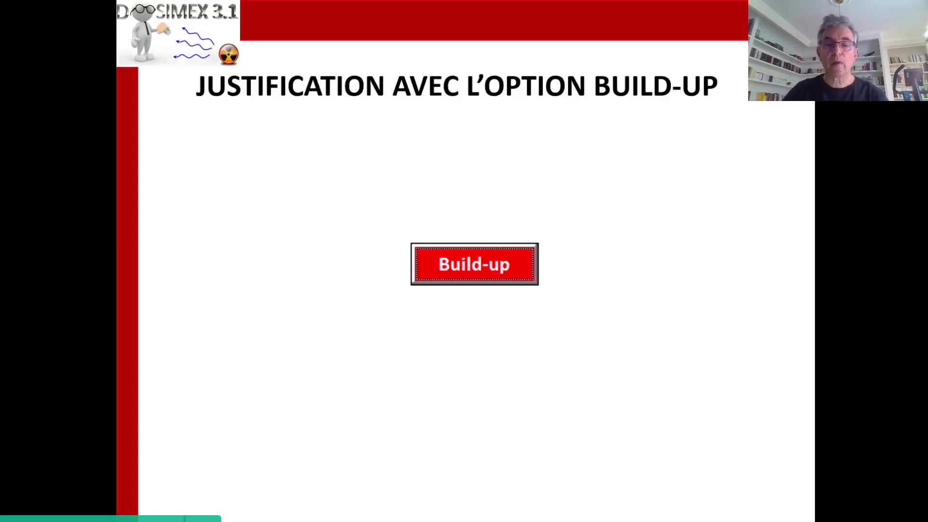
{"action": "key", "text": "Right"}
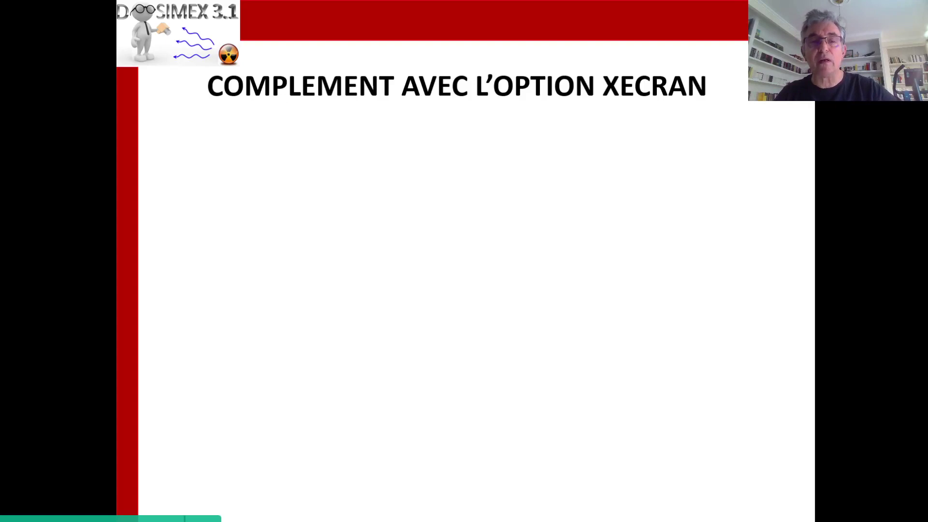
{"action": "key", "text": "Right"}
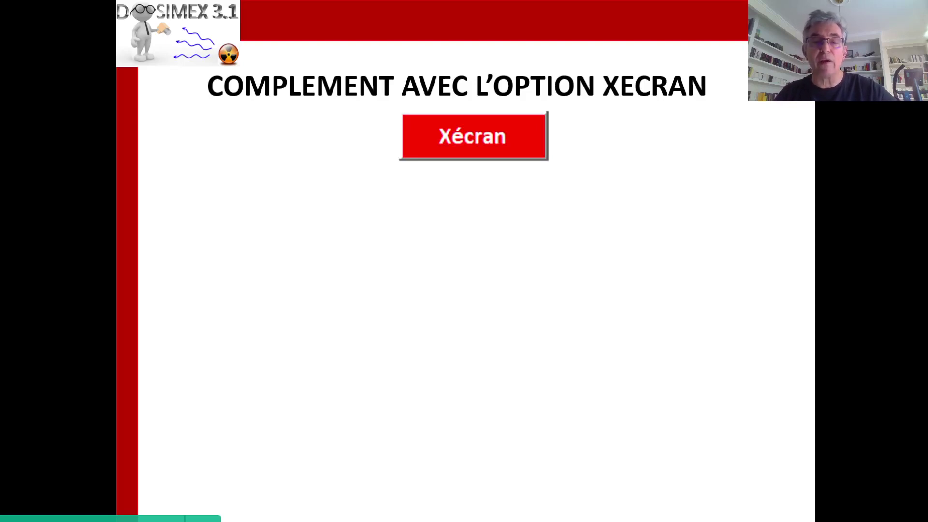
{"action": "key", "text": "Right"}
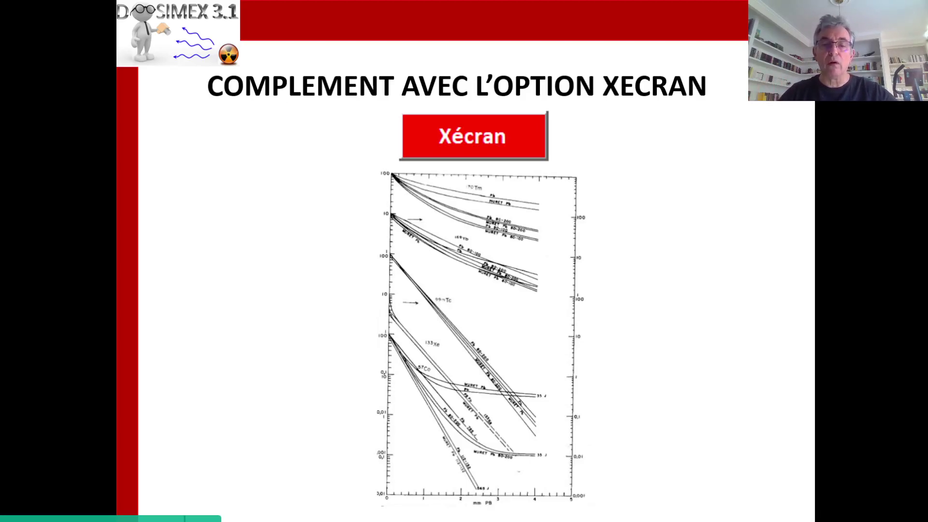
Switch to DOSIMEX-GX and use the Xécran option to calculate the Plomb screen thickness for 1250 keV and an attenuation factor of 1/2.
{"action": "left_click", "coordinate": [498, 307]}
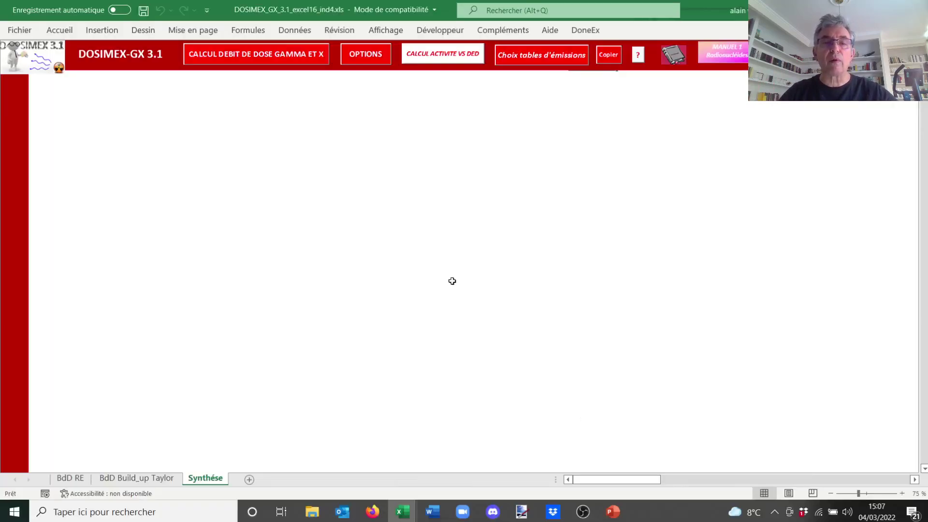
{"action": "left_click", "coordinate": [368, 63]}
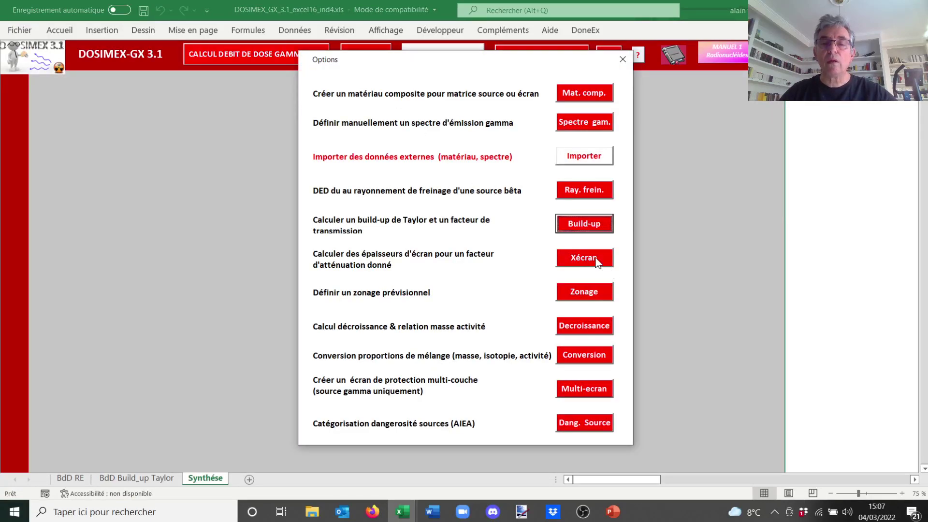
{"action": "left_click", "coordinate": [596, 261]}
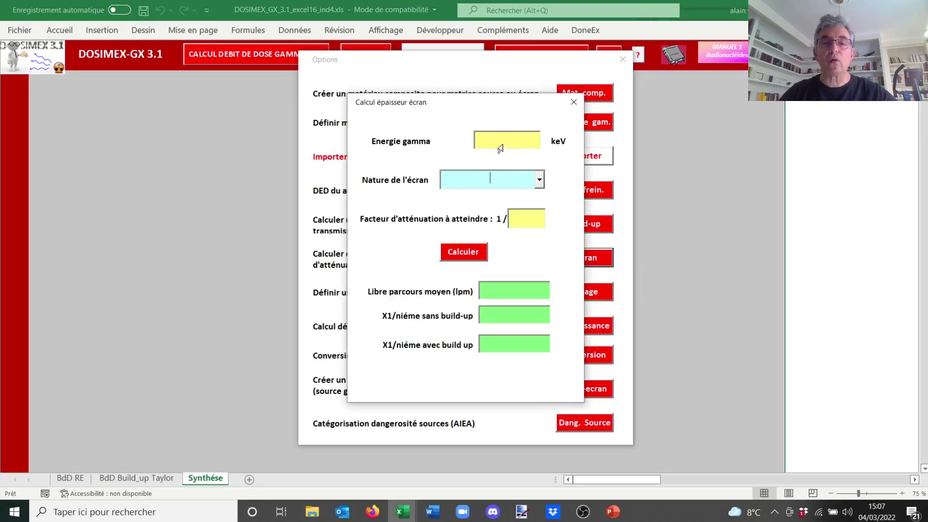
{"action": "left_click", "coordinate": [501, 146]}
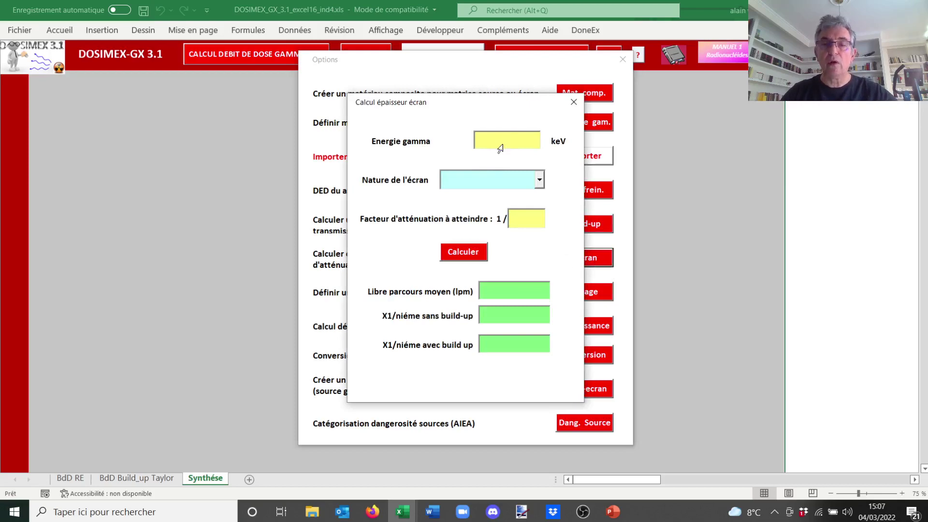
{"action": "type", "text": "1250"}
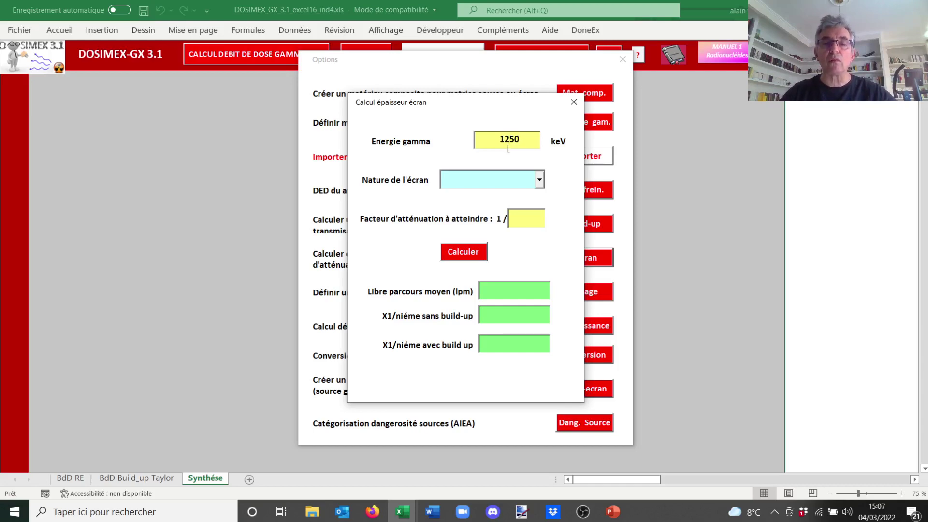
{"action": "left_click", "coordinate": [540, 181]}
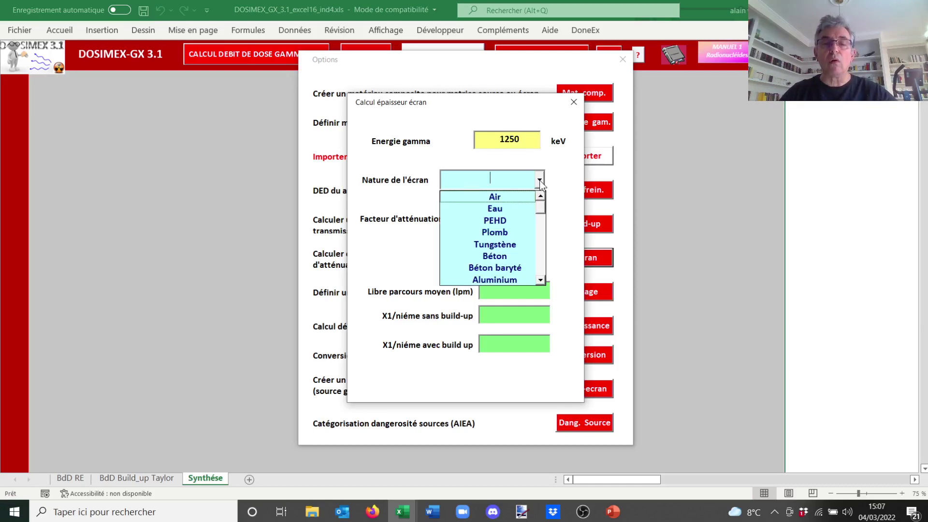
{"action": "left_click", "coordinate": [513, 235]}
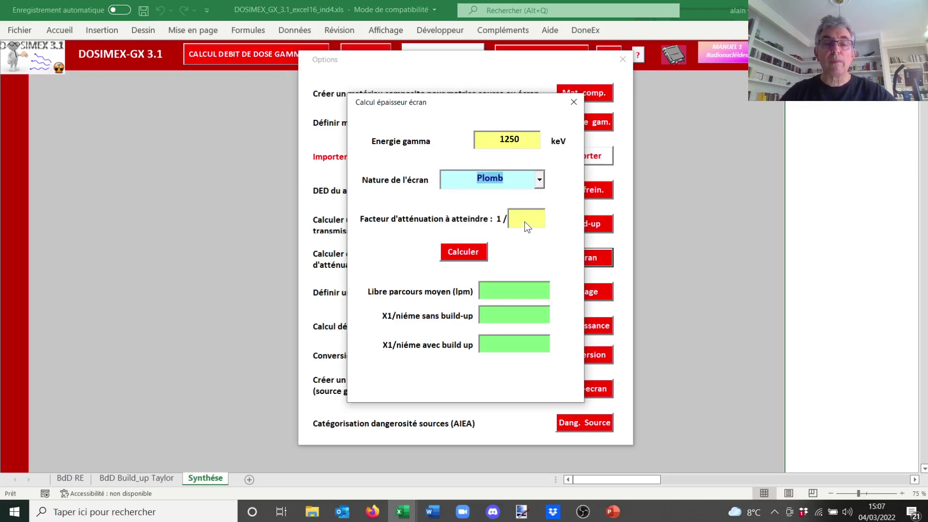
{"action": "left_click", "coordinate": [527, 222]}
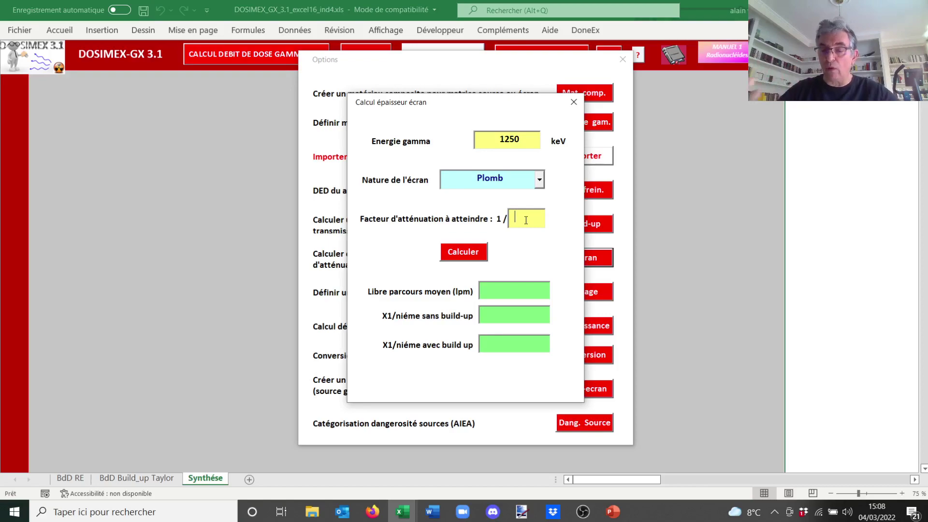
{"action": "type", "text": "2"}
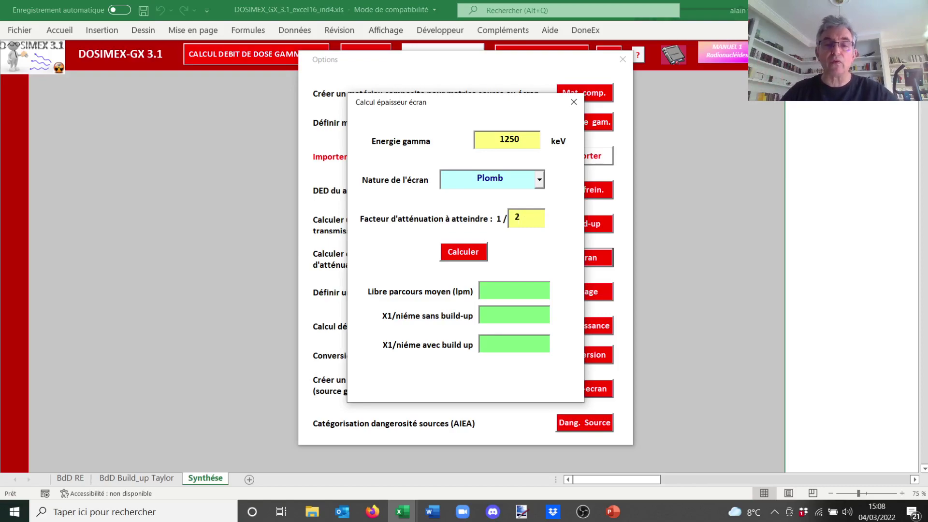
{"action": "left_click", "coordinate": [465, 258]}
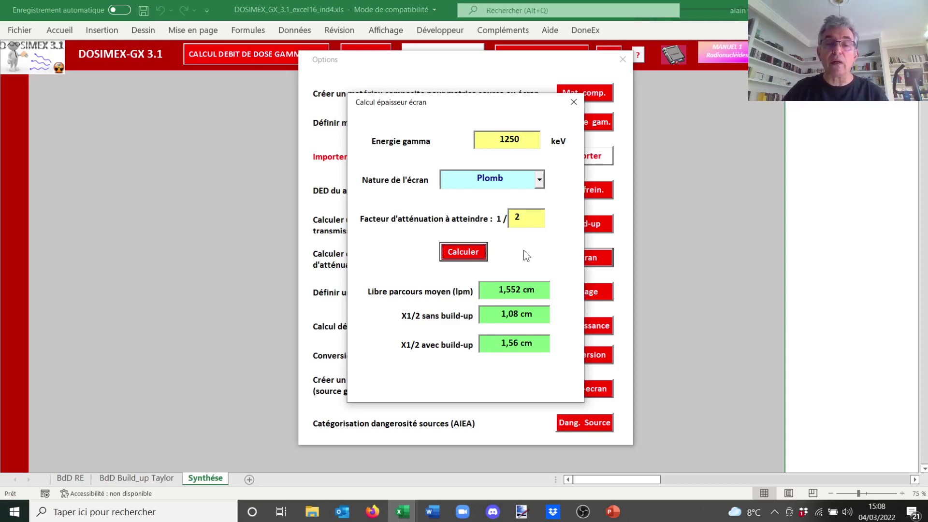
Recalculate the lead screen thickness for an attenuation factor of 1/10.
{"action": "left_click_drag", "start_coordinate": [522, 220], "coordinate": [508, 220]}
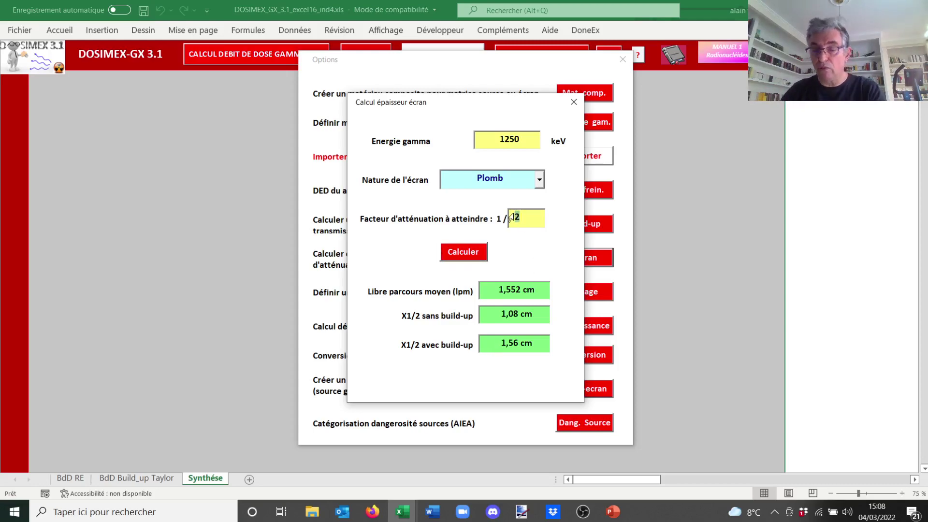
{"action": "type", "text": "10"}
{"action": "left_click", "coordinate": [455, 256]}
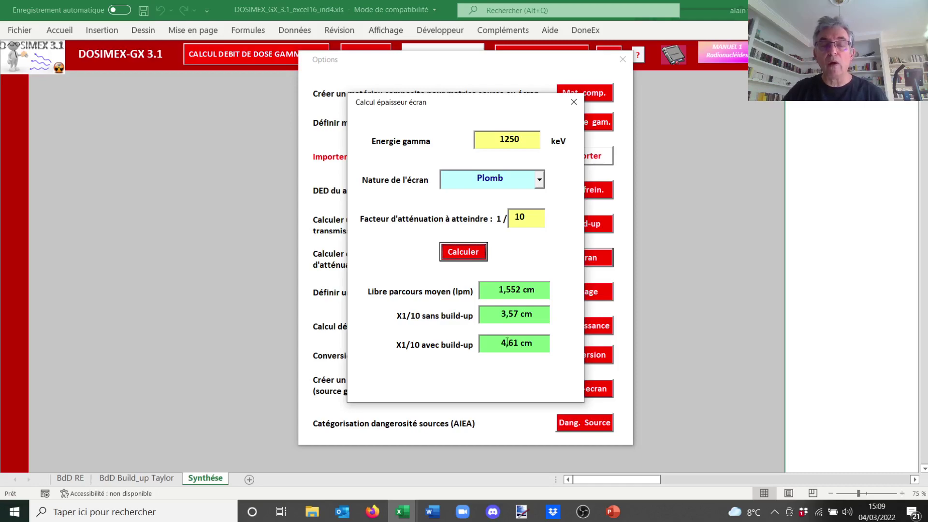
Recalculate the lead screen thickness for an attenuation factor of 1/3512.
{"action": "left_click_drag", "start_coordinate": [529, 219], "coordinate": [509, 218]}
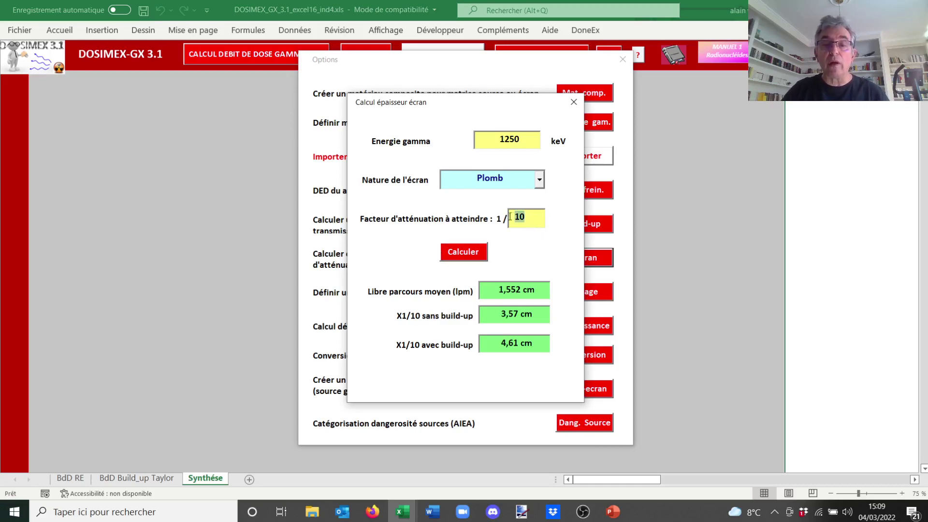
{"action": "type", "text": "35"}
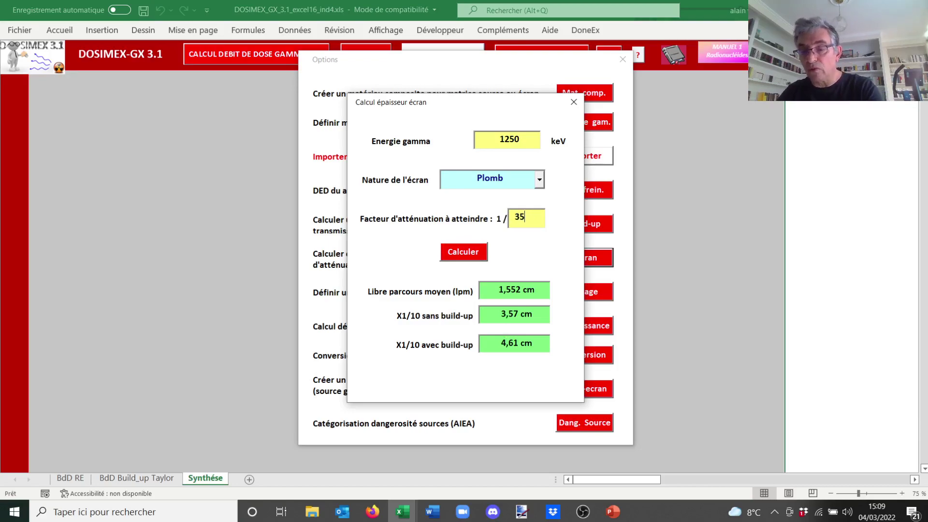
{"action": "type", "text": "12"}
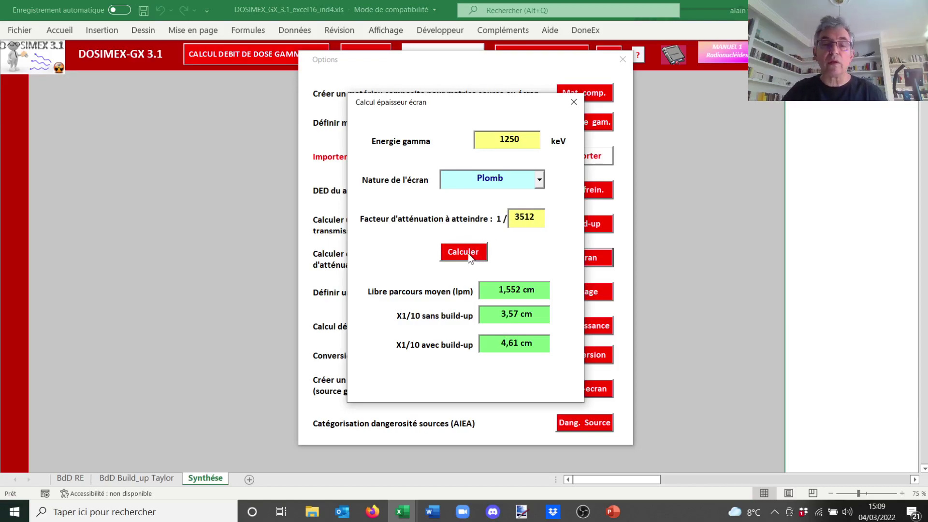
{"action": "left_click", "coordinate": [469, 257]}
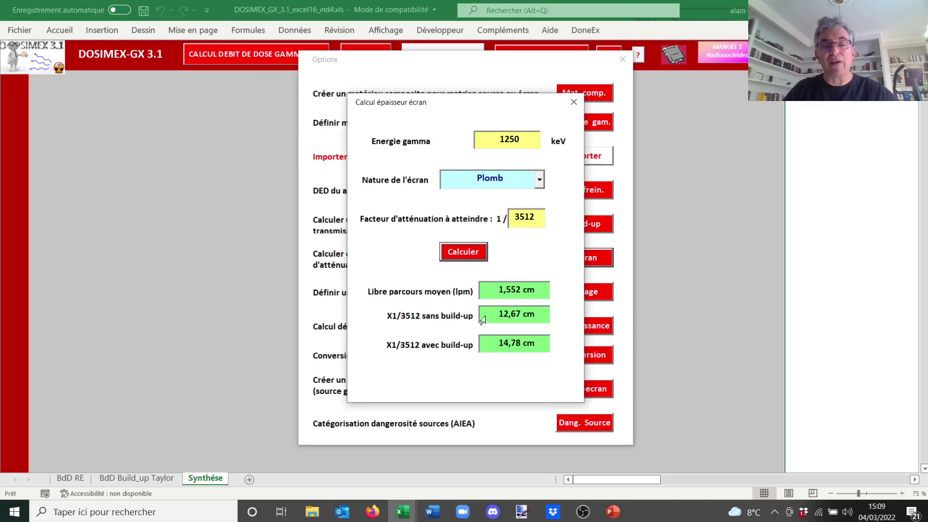
Recalculate the thickness with Eau as the screen material, and close the thickness calculation and the Options window.
{"action": "left_click", "coordinate": [539, 181]}
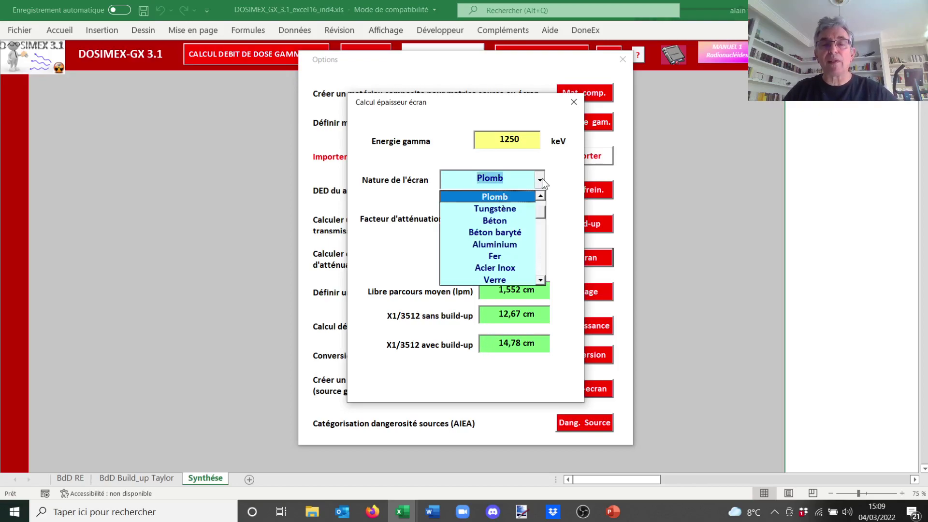
{"action": "scroll", "coordinate": [542, 213], "scroll_direction": "up", "scroll_amount": 1}
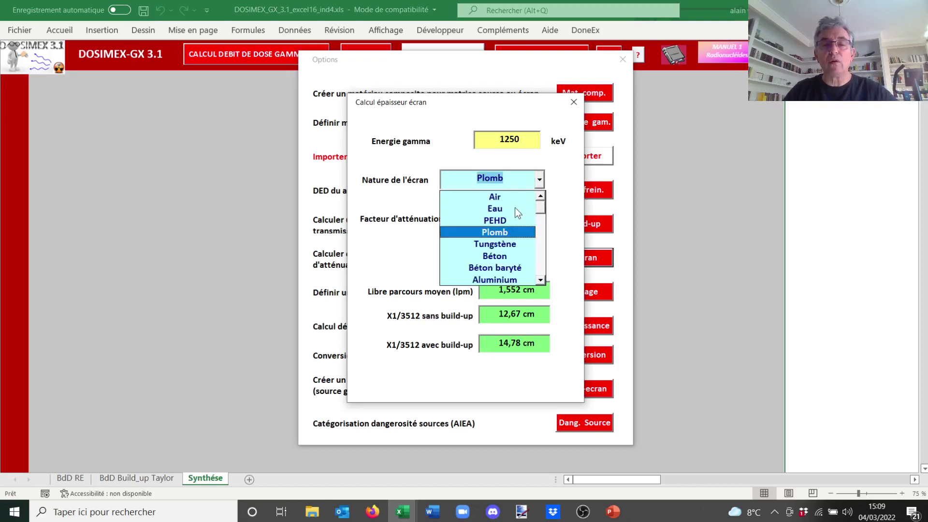
{"action": "left_click", "coordinate": [503, 210]}
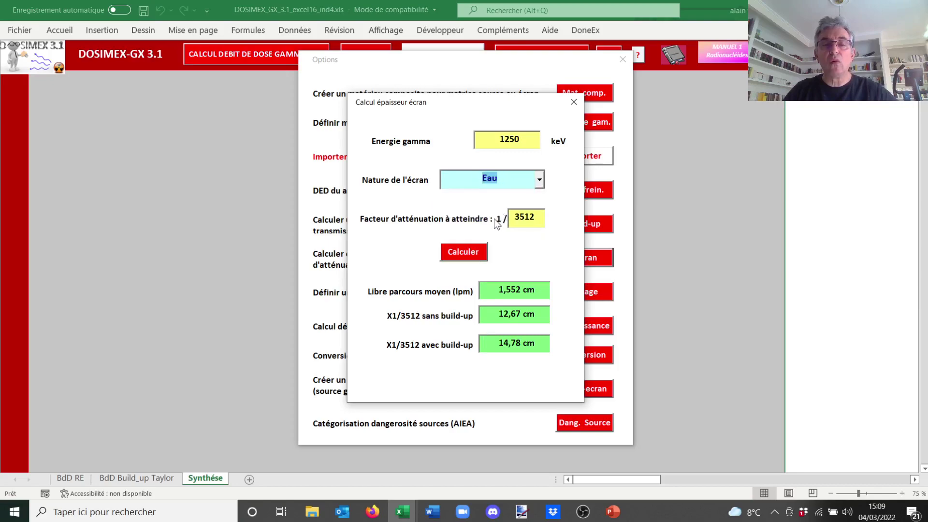
{"action": "left_click", "coordinate": [474, 255]}
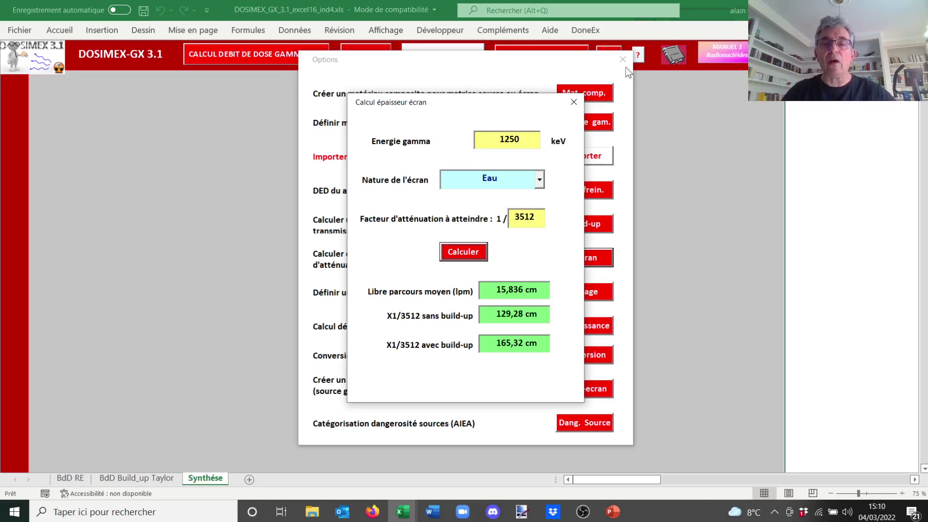
{"action": "left_click", "coordinate": [572, 103]}
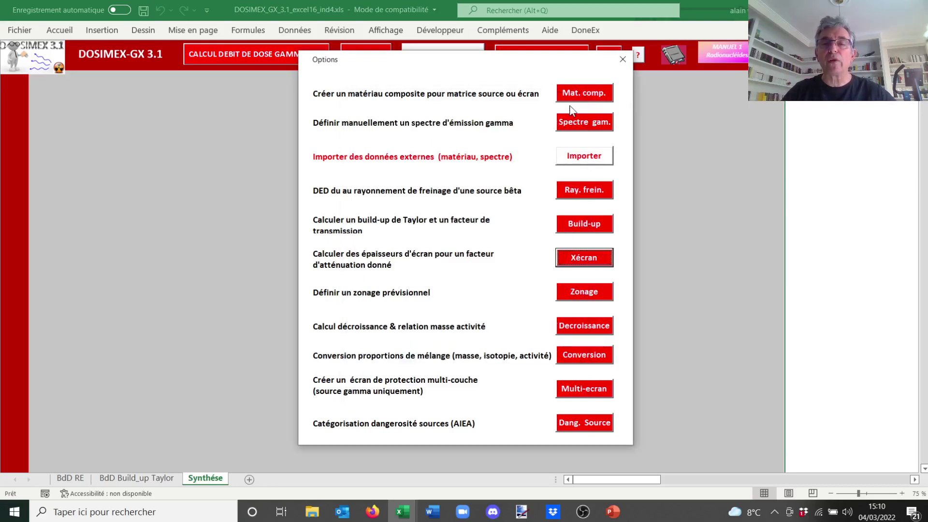
{"action": "left_click", "coordinate": [622, 60]}
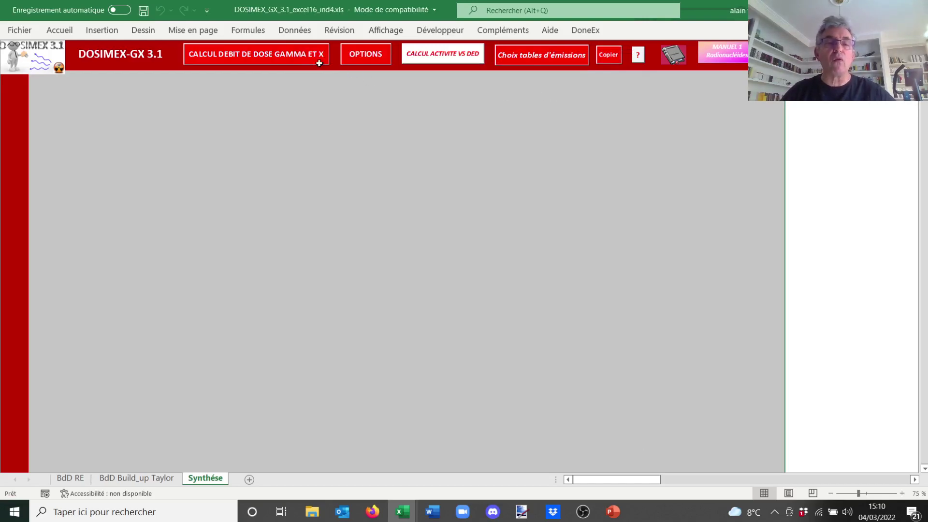
Start a gamma and X dose rate calculation with the Ponctuelle source geometry.
{"action": "left_click", "coordinate": [271, 57]}
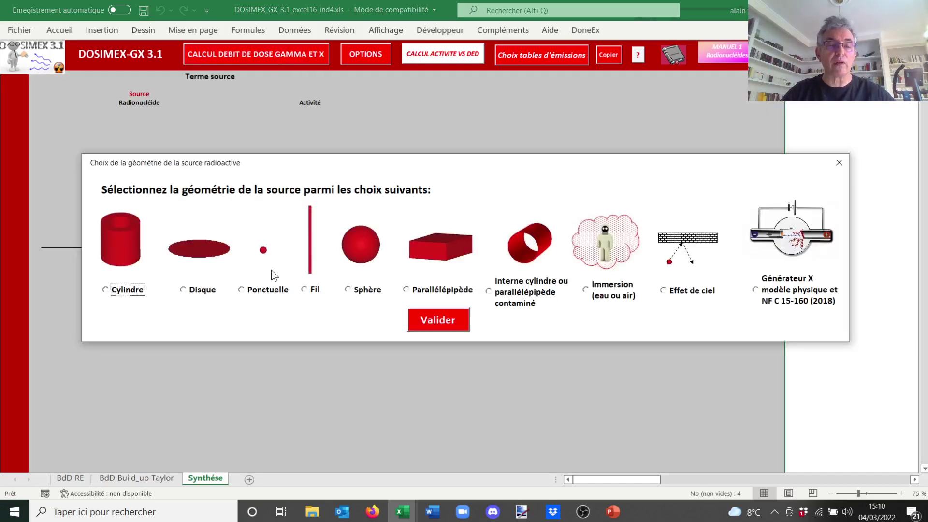
{"action": "left_click", "coordinate": [244, 290]}
{"action": "left_click", "coordinate": [438, 319]}
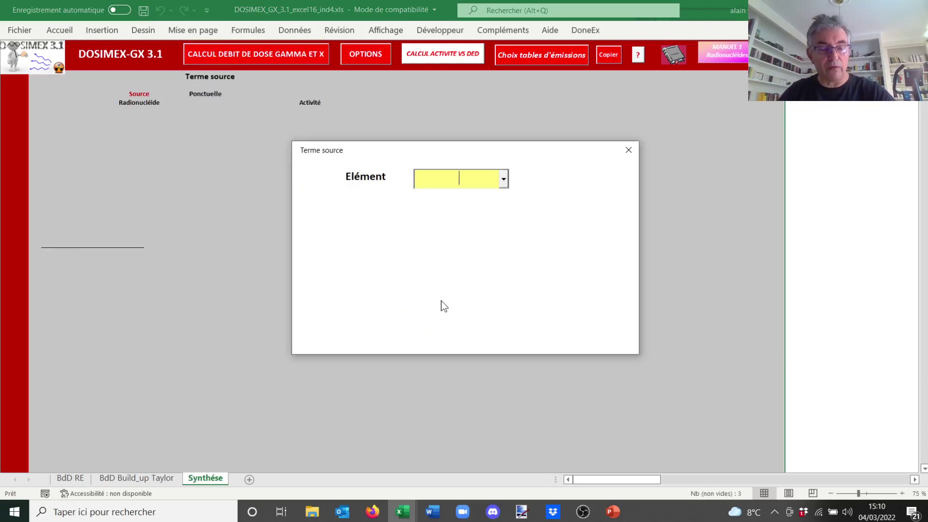
Define the source term as Se with mass number 75 and an activity of 40 Ci, without adding another radionuclide.
{"action": "type", "text": "Se"}
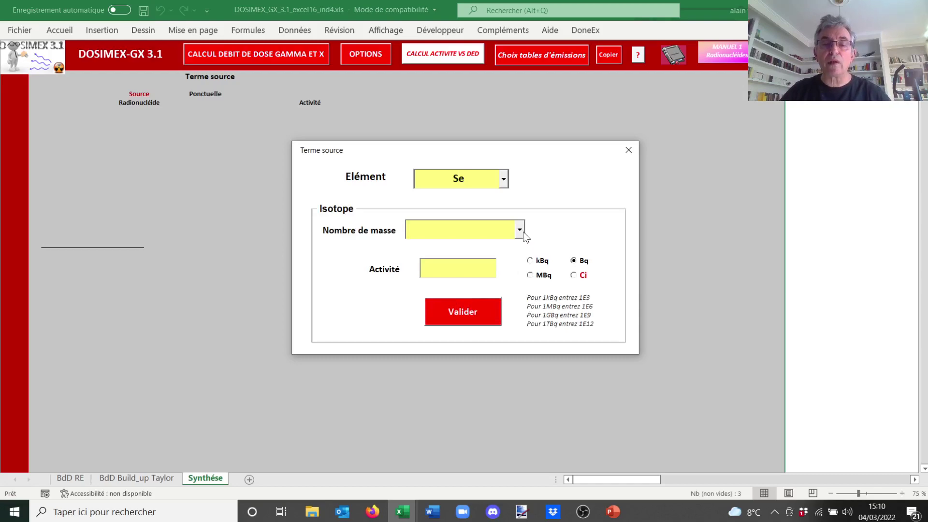
{"action": "left_click", "coordinate": [520, 231]}
{"action": "left_click", "coordinate": [472, 313]}
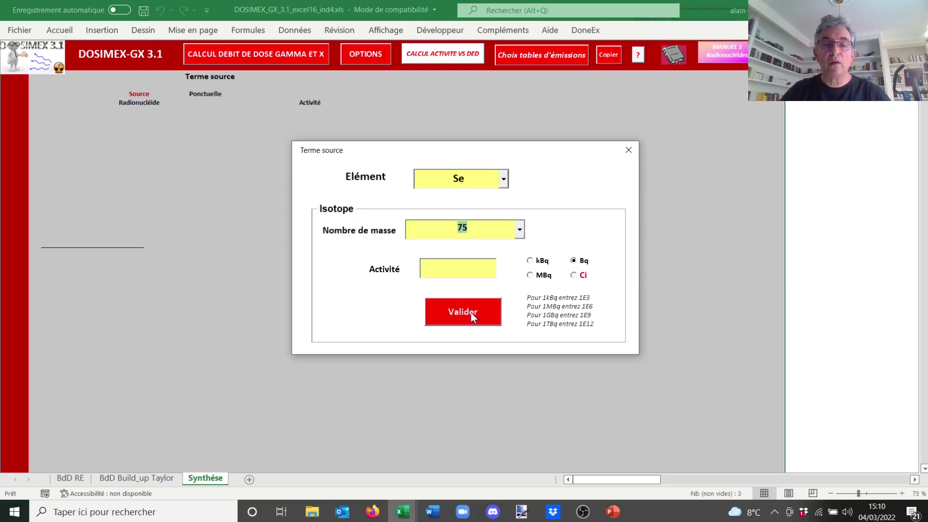
{"action": "left_click", "coordinate": [476, 267]}
{"action": "type", "text": "40"}
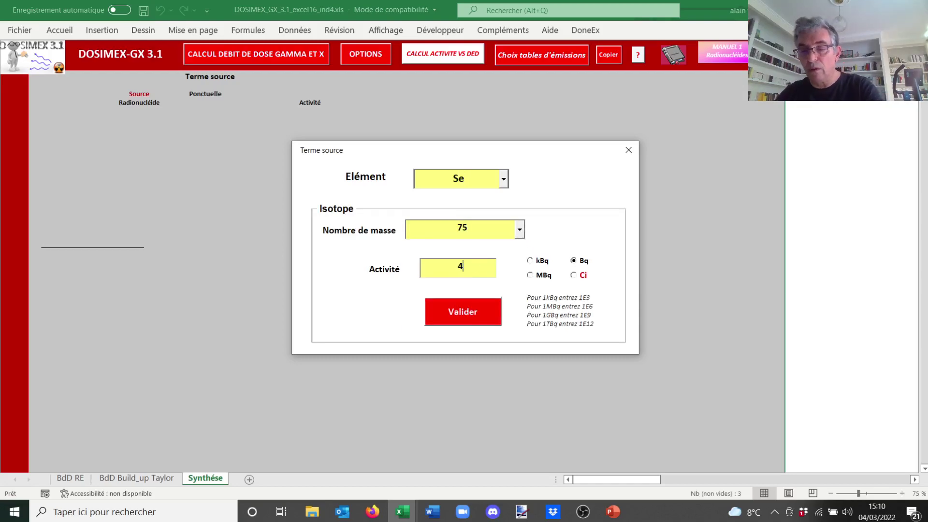
{"action": "left_click", "coordinate": [582, 279]}
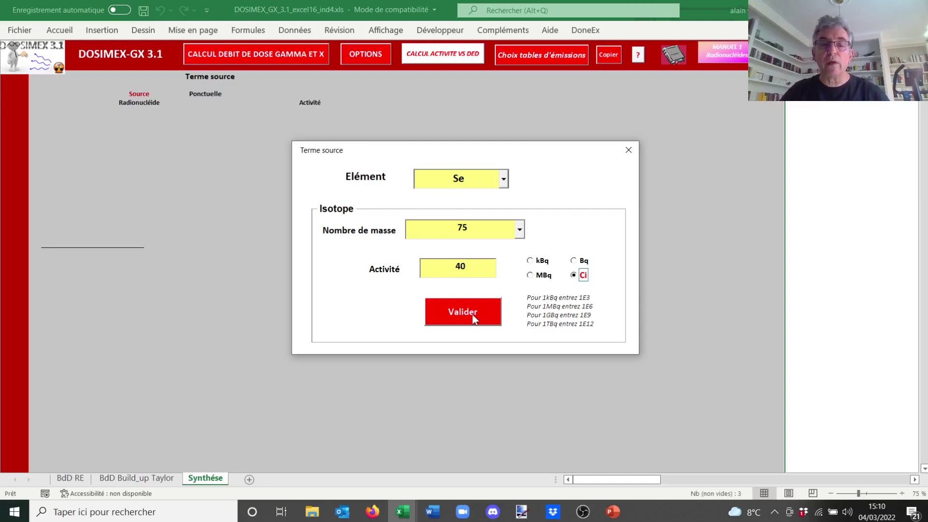
{"action": "left_click", "coordinate": [472, 314]}
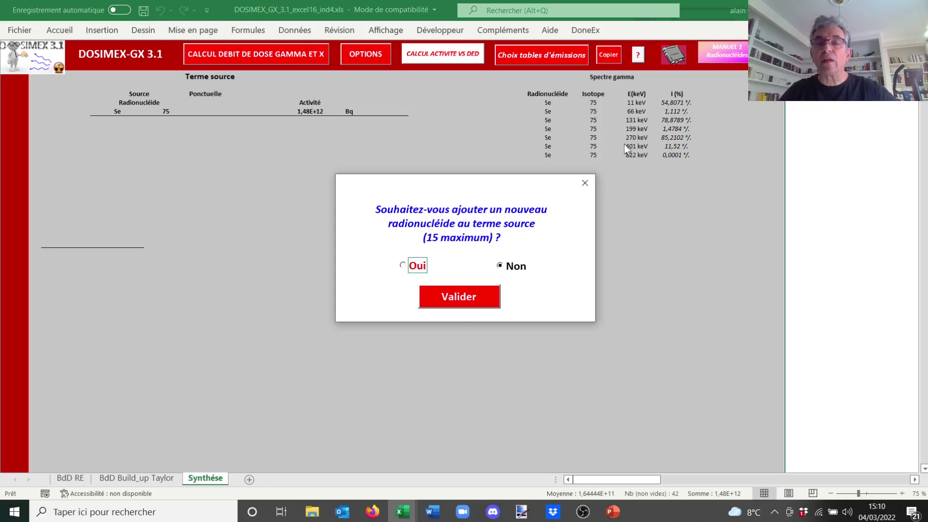
{"action": "left_click", "coordinate": [473, 294]}
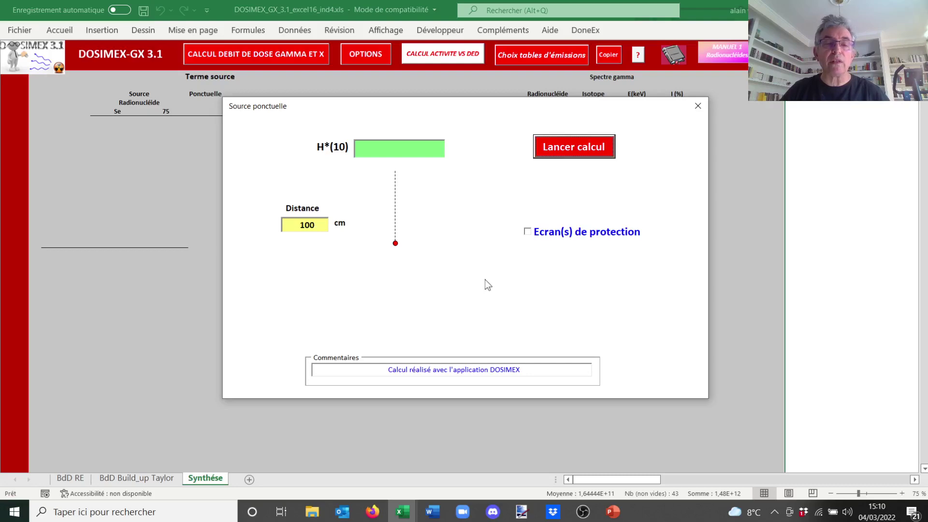
Add a 3 cm Plomb protection screen to the point source and calculate the dose rate at 100 cm.
{"action": "left_click", "coordinate": [528, 233]}
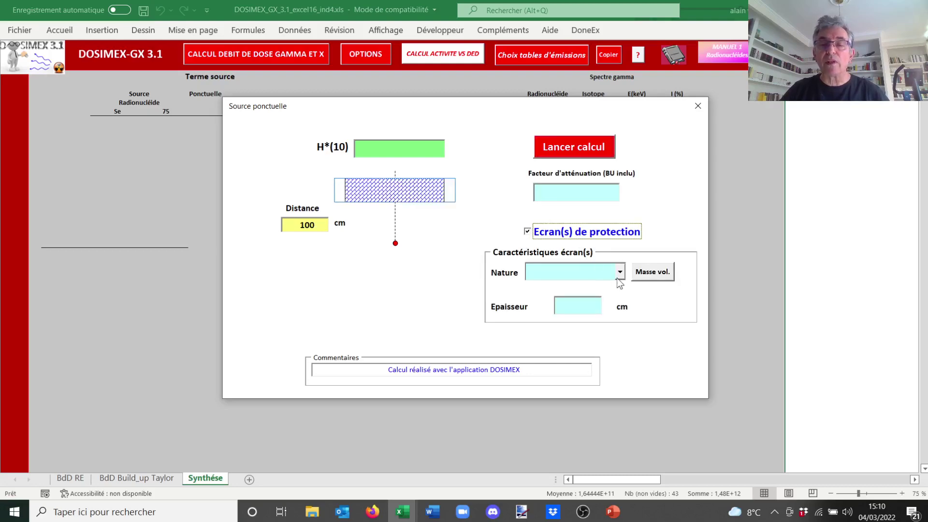
{"action": "left_click", "coordinate": [621, 277]}
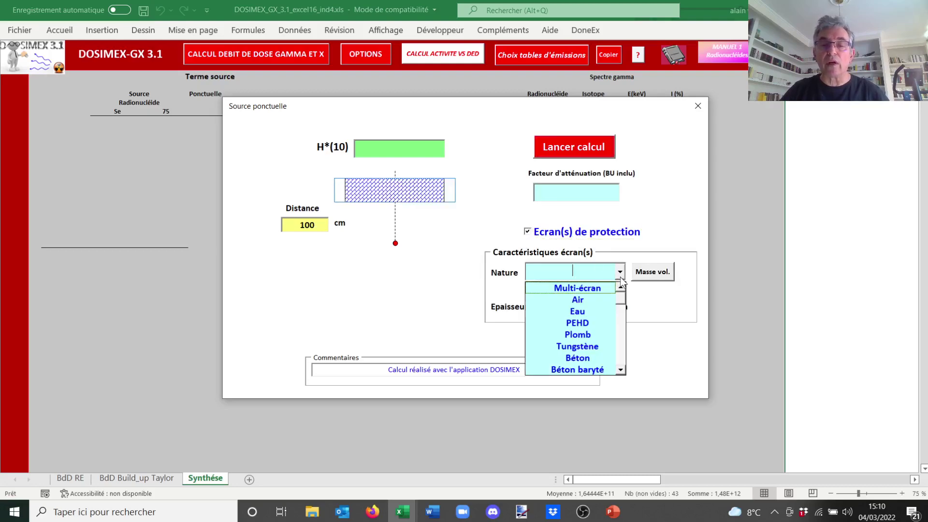
{"action": "left_click", "coordinate": [576, 331]}
{"action": "left_click", "coordinate": [572, 311]}
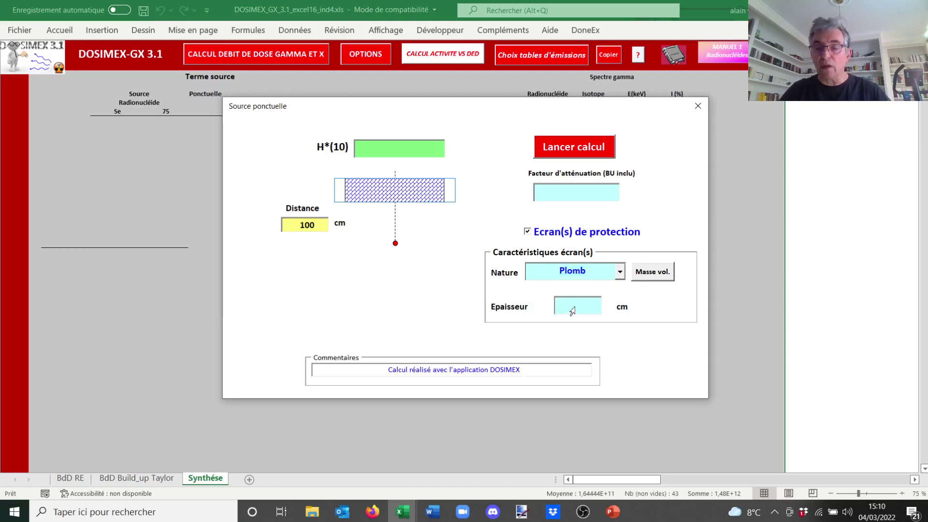
{"action": "type", "text": "3"}
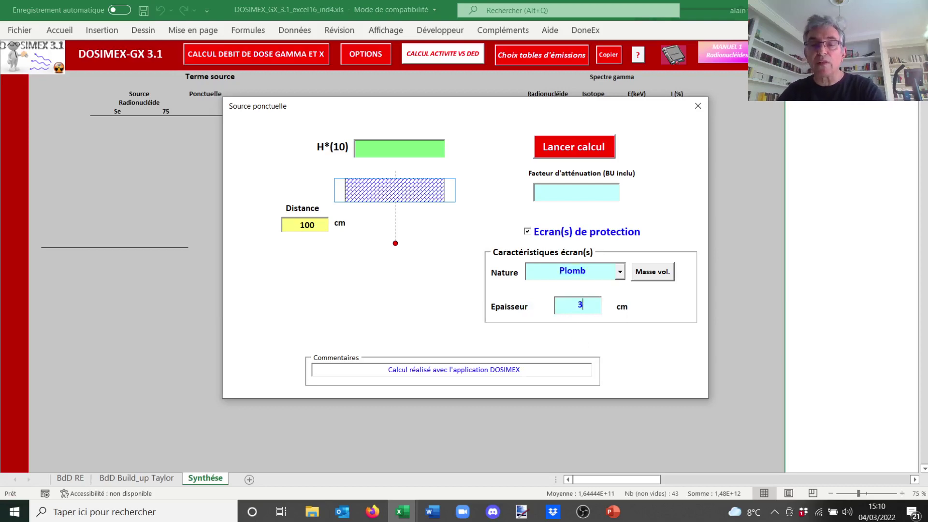
{"action": "left_click", "coordinate": [563, 154]}
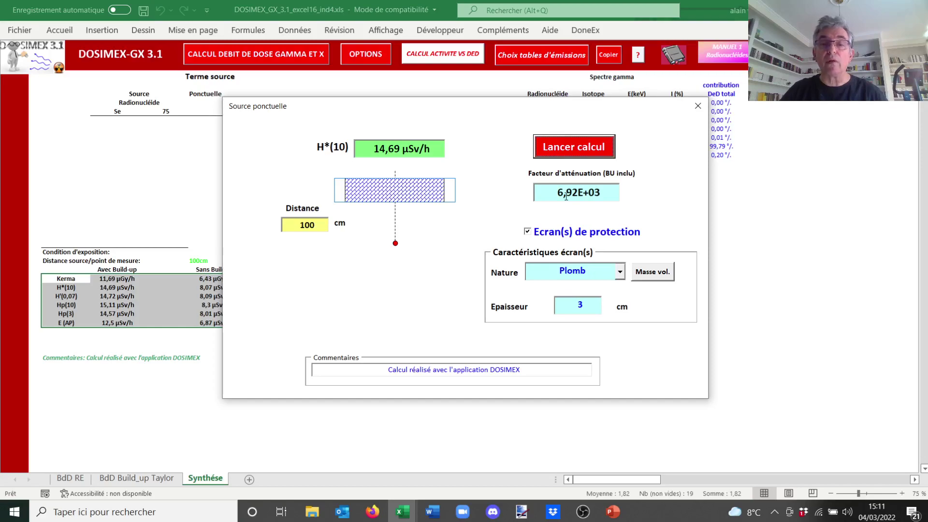
Set the Plomb screen's thickness to 0,5 cm and recalculate the dose rate at 100 cm.
{"action": "left_click_drag", "start_coordinate": [587, 305], "coordinate": [565, 306]}
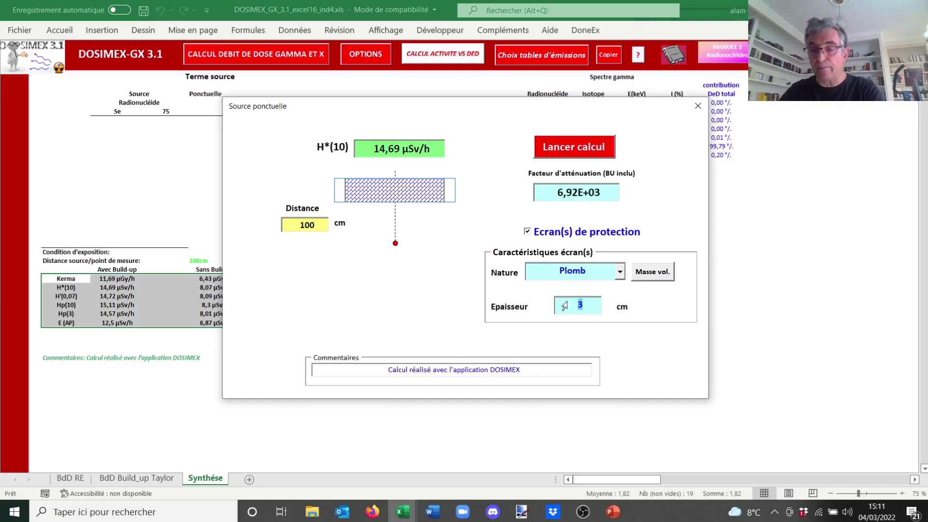
{"action": "type", "text": "0,5"}
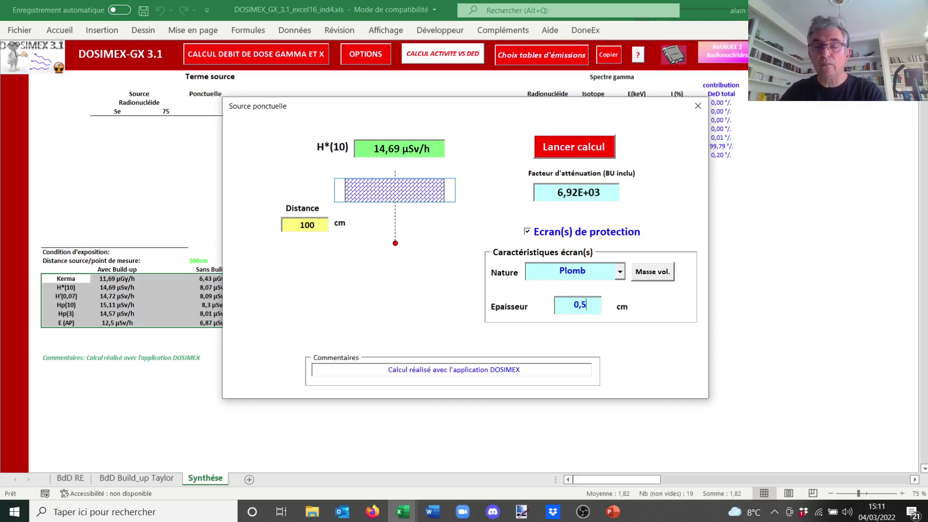
{"action": "left_click", "coordinate": [568, 150]}
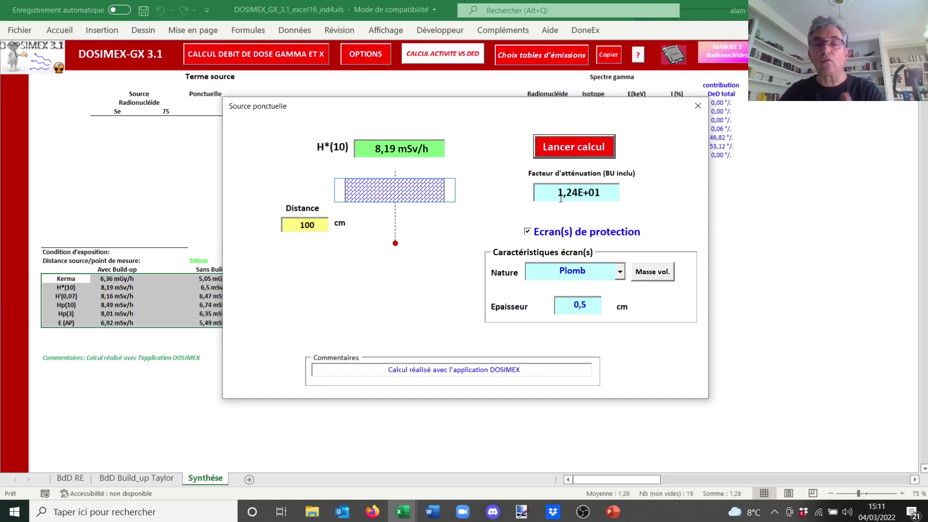
Reduce the Plomb screen's thickness to 0,4 cm and run the dose rate calculation again.
{"action": "left_click_drag", "start_coordinate": [584, 308], "coordinate": [590, 305]}
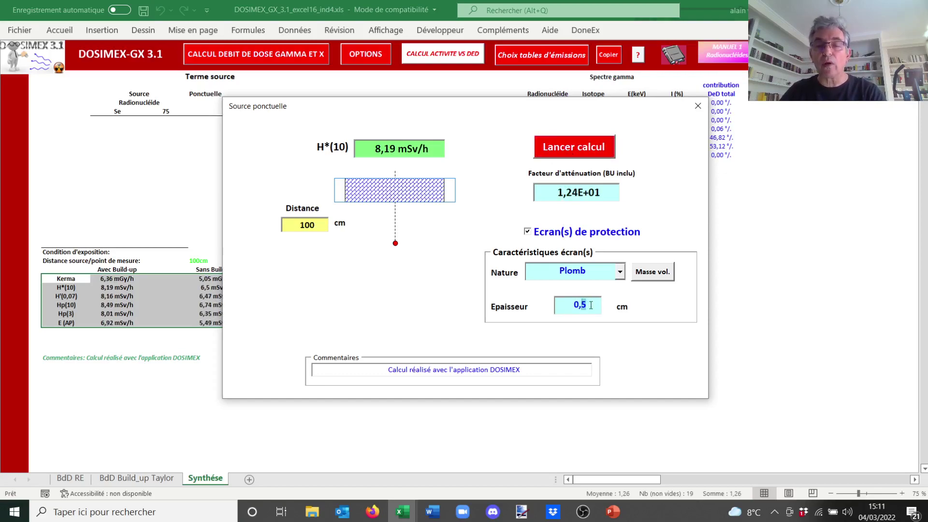
{"action": "type", "text": "4"}
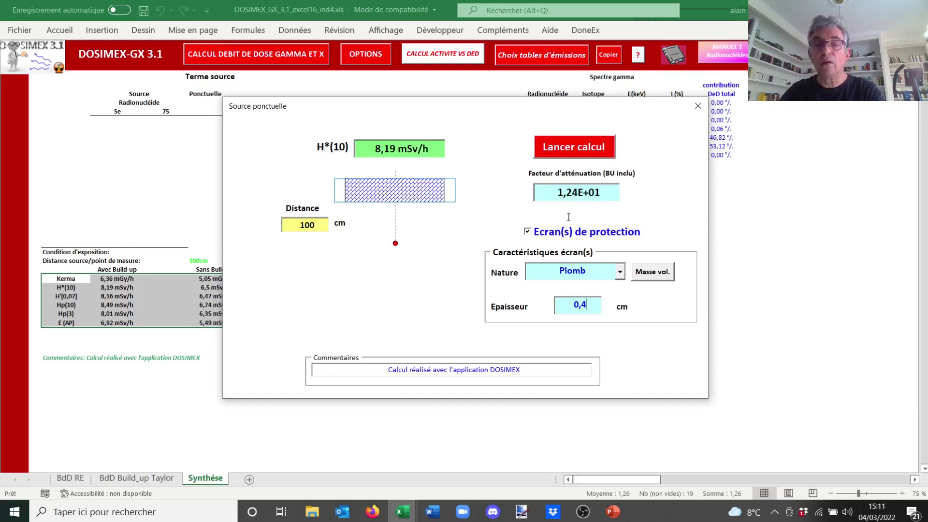
{"action": "left_click", "coordinate": [561, 152]}
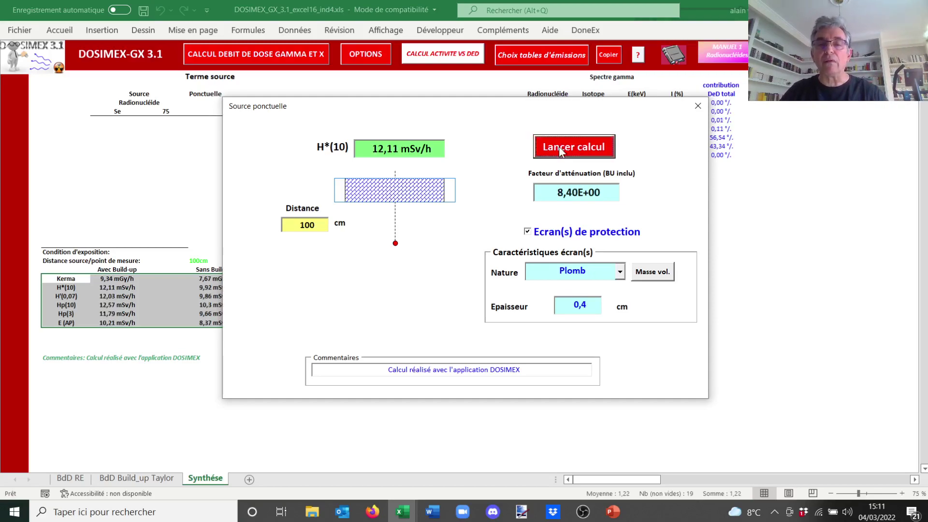
Refine the Plomb screen's thickness to 0,45 cm, recalculate the dose rate, and uncover the source term and gamma spectrum behind the dialog.
{"action": "left_click", "coordinate": [589, 305]}
{"action": "type", "text": "5"}
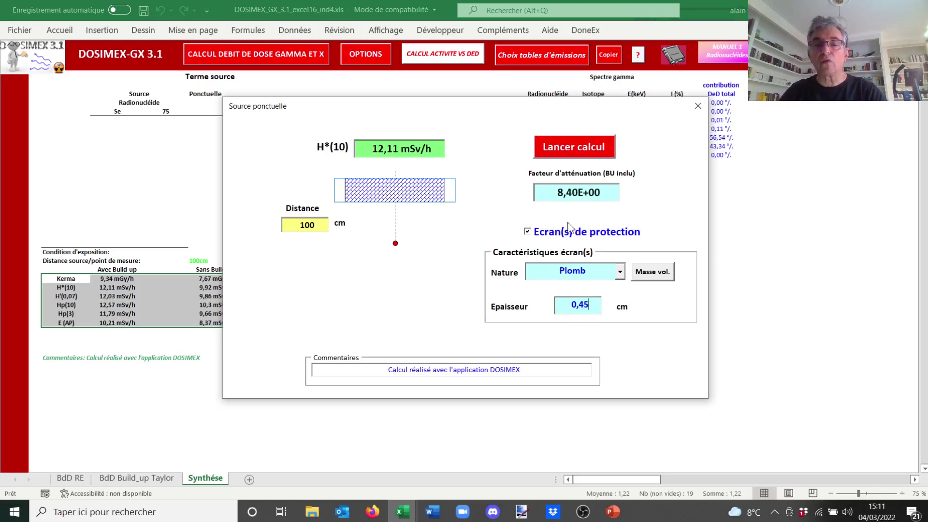
{"action": "left_click", "coordinate": [563, 145]}
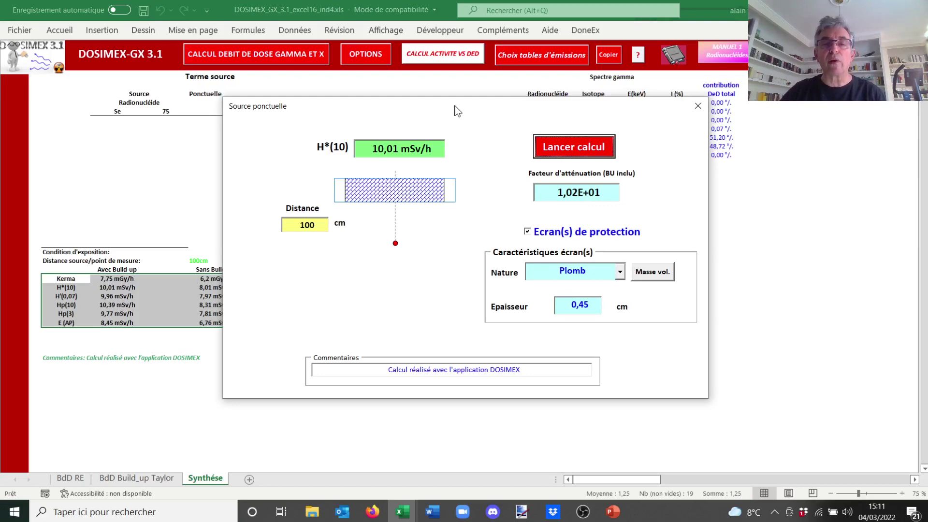
{"action": "left_click_drag", "start_coordinate": [458, 111], "coordinate": [439, 154]}
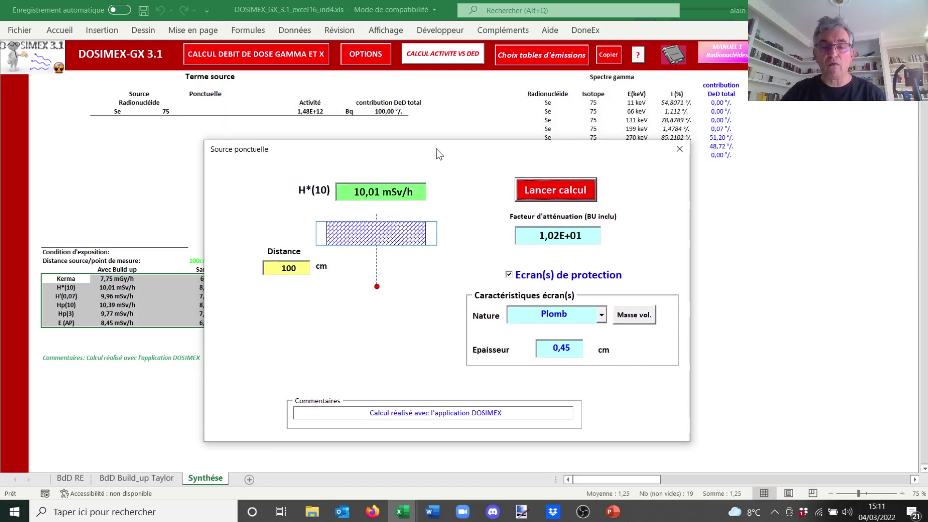